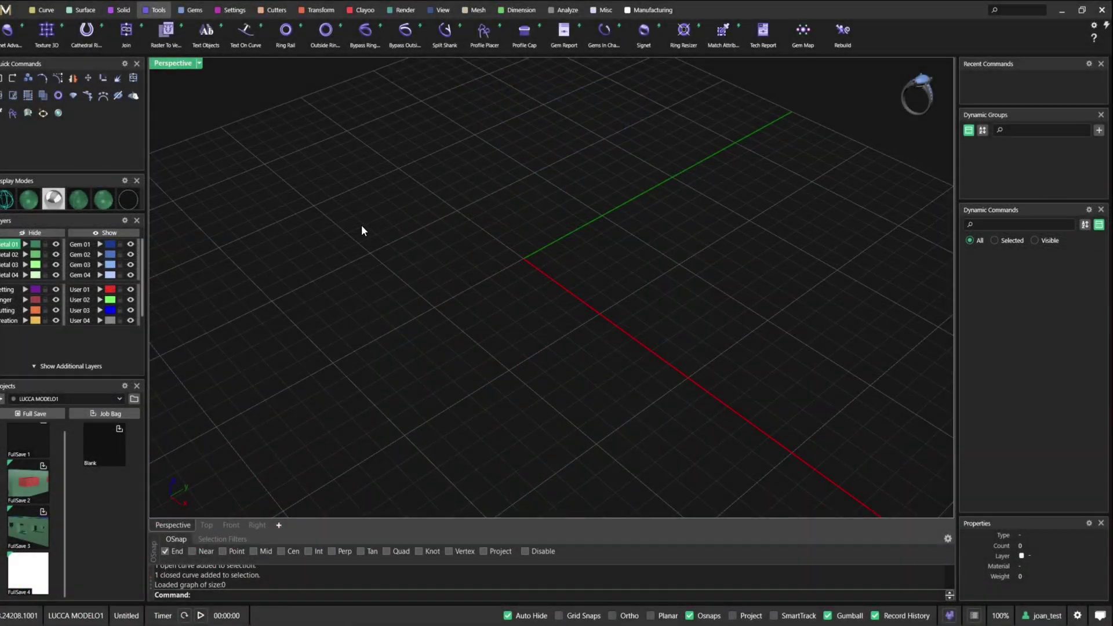
# Create a Bypass Ring Rail at US finger size 7 with the bridge enabled and Y Bend set to 5.65 mm.
pyautogui.click(365, 32)
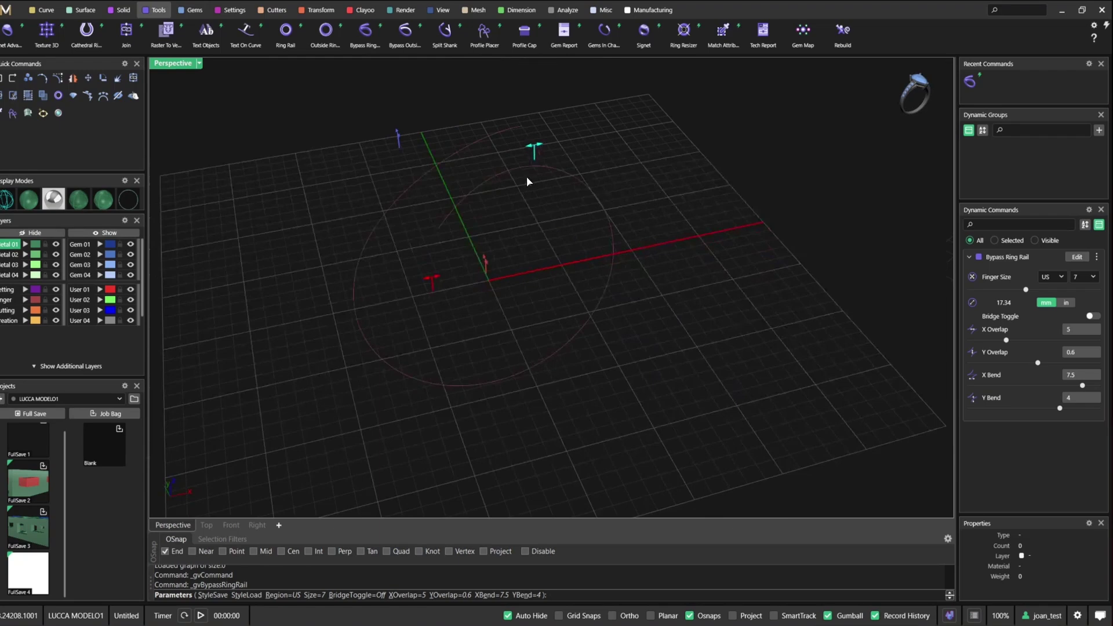
pyautogui.keyDown('shift'); pyautogui.moveTo(505, 199); pyautogui.dragTo(527, 237, button='right'); pyautogui.keyUp('shift')
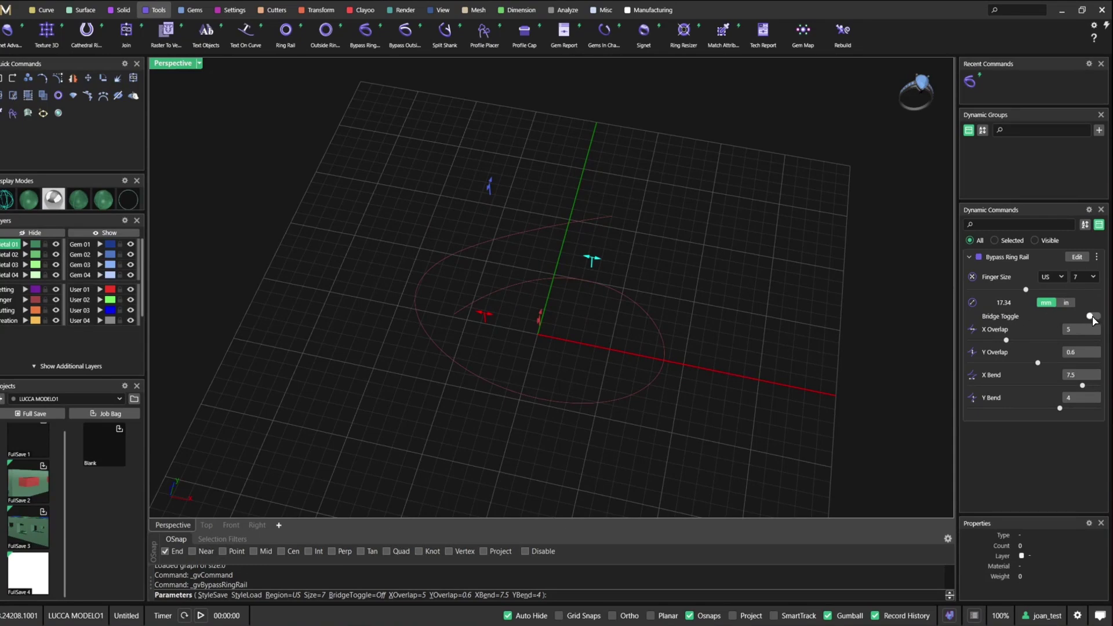
pyautogui.moveTo(578, 323); pyautogui.dragTo(595, 170, button='right')
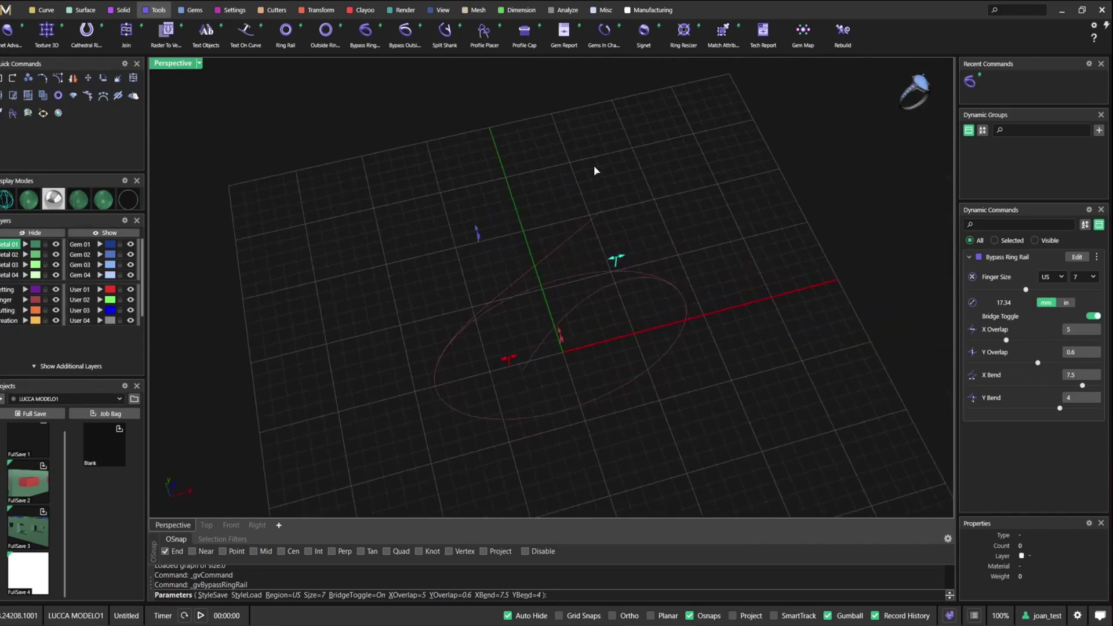
pyautogui.moveTo(562, 284); pyautogui.dragTo(594, 252, button='right')
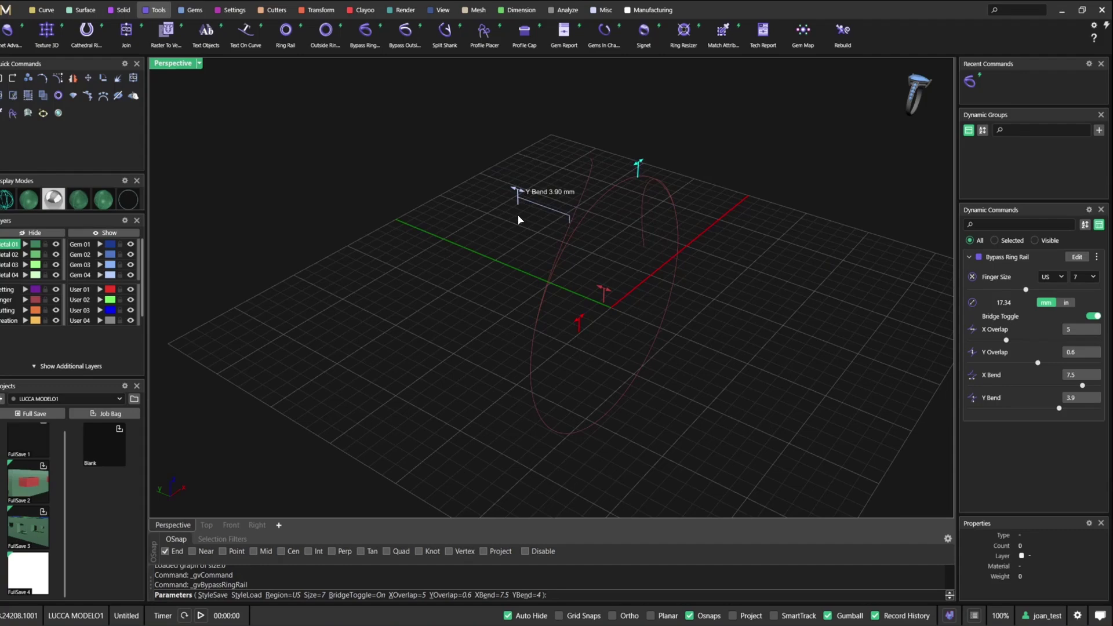
pyautogui.moveTo(519, 219); pyautogui.dragTo(492, 263, button='right')
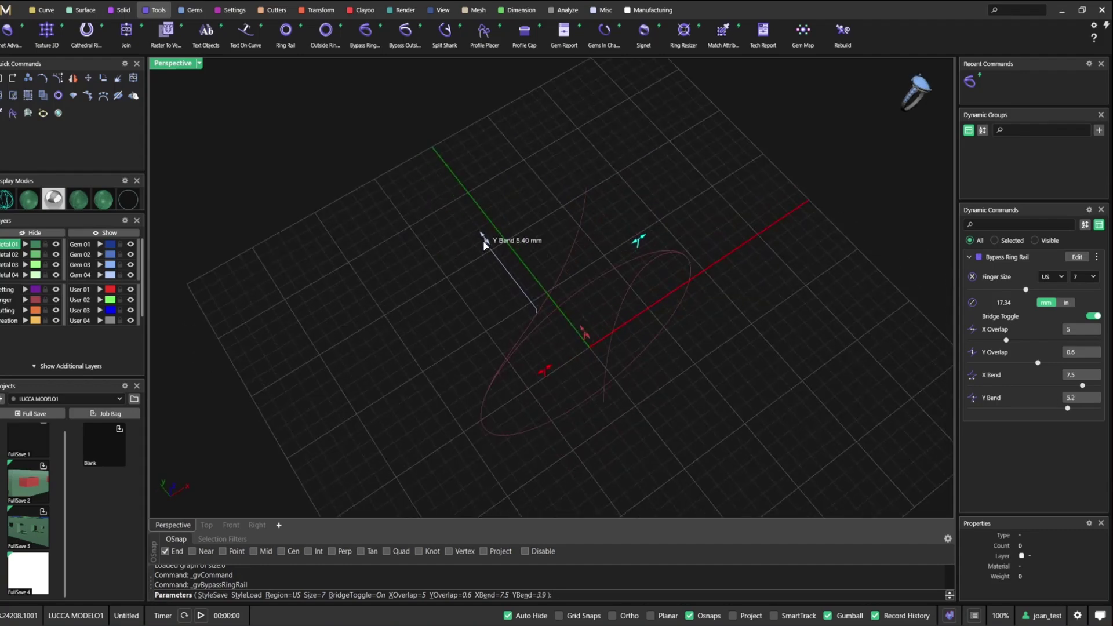
# Set the bypass rail's X Bend to 3.65 mm and X Overlap to 4.95 mm, and finish the rail.
pyautogui.moveTo(604, 284); pyautogui.dragTo(600, 284)
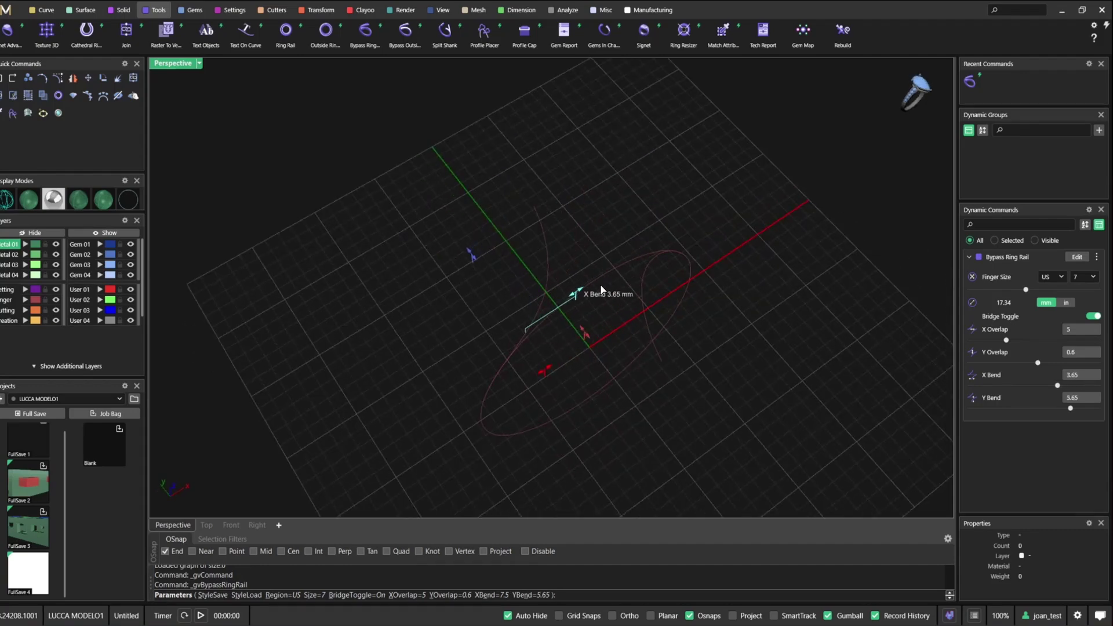
pyautogui.moveTo(601, 284); pyautogui.dragTo(544, 198, button='right')
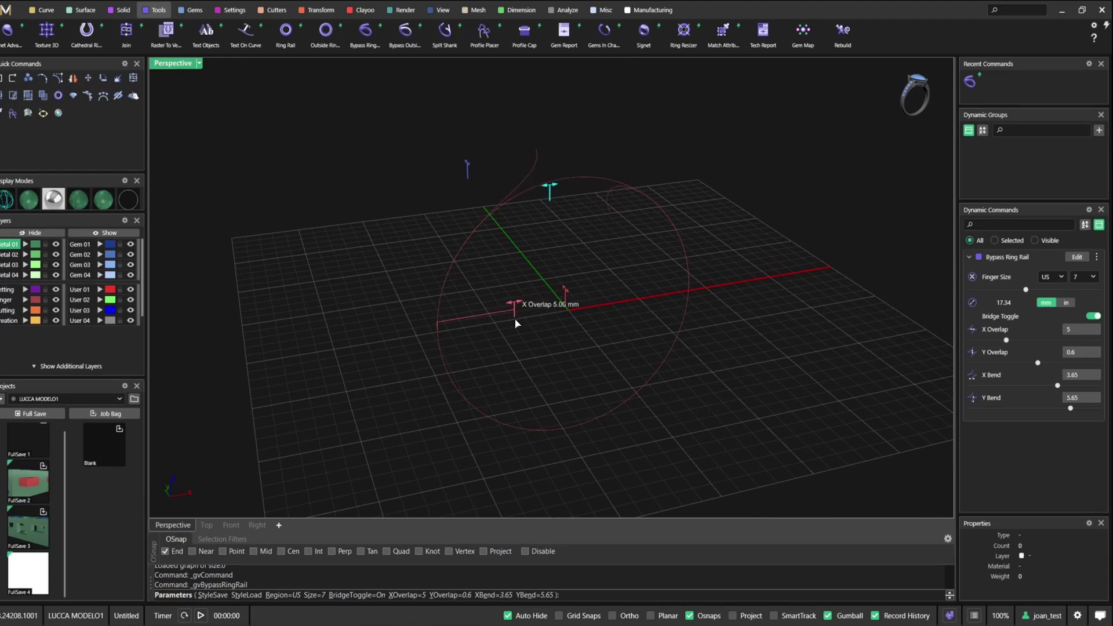
pyautogui.moveTo(516, 323); pyautogui.dragTo(515, 322)
pyautogui.moveTo(515, 322); pyautogui.dragTo(555, 168, button='right')
pyautogui.rightClick(505, 206)
pyautogui.click(497, 199)
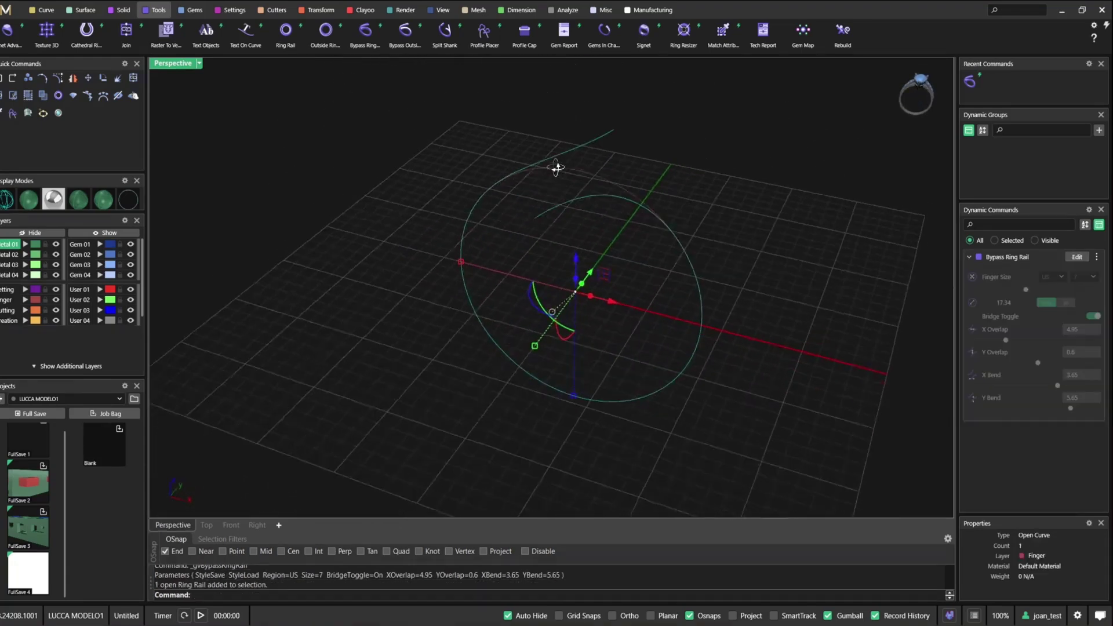
pyautogui.click(553, 123)
pyautogui.keyDown('shift'); pyautogui.moveTo(552, 123); pyautogui.dragTo(483, 136, button='right'); pyautogui.keyUp('shift')
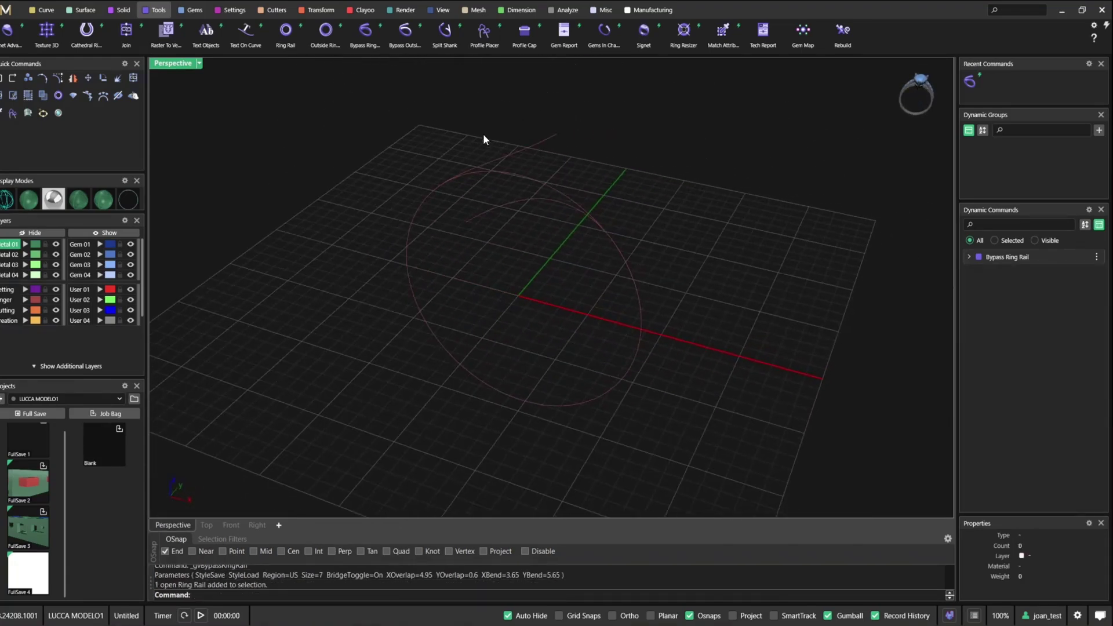
# Build a Bypass Outside Ring Rail from the bypass ring rail and adjust its thickness at the top.
pyautogui.click(396, 36)
pyautogui.moveTo(432, 213); pyautogui.dragTo(371, 235, button='right')
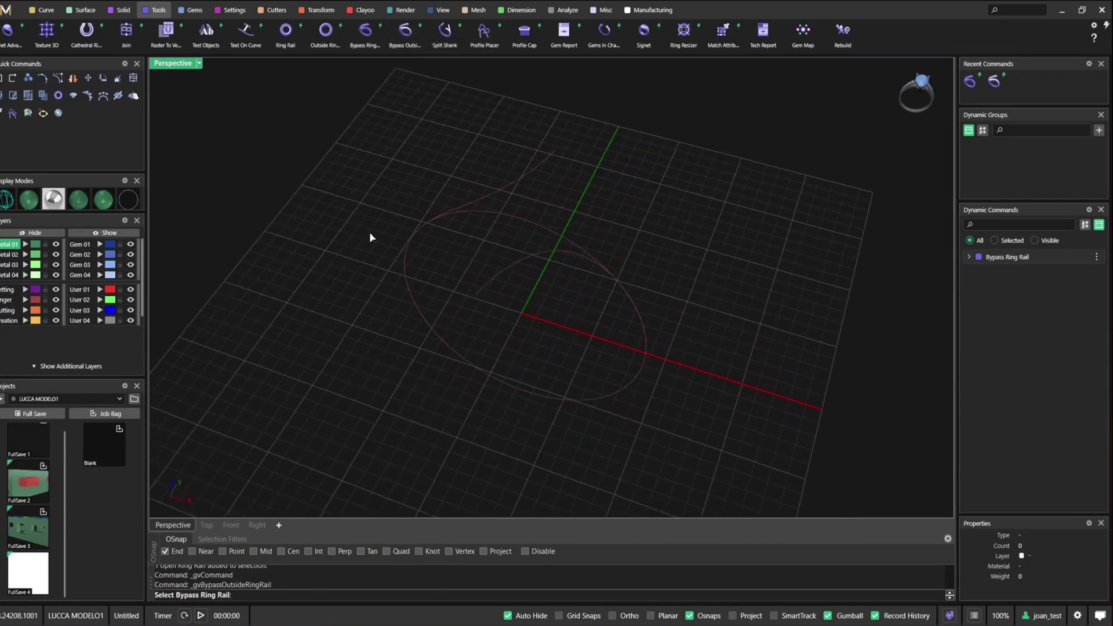
pyautogui.click(520, 186)
pyautogui.moveTo(480, 224); pyautogui.dragTo(556, 188, button='right')
pyautogui.moveTo(567, 154)
pyautogui.mouseDown()
pyautogui.moveTo(567, 130)
pyautogui.moveTo(568, 140)
pyautogui.mouseUp()
pyautogui.moveTo(569, 140); pyautogui.dragTo(552, 260, button='right')
pyautogui.rightClick(524, 231)
# Edit the Bypass Ring Rail to an X Bend of 9.65 mm and a Y Overlap of 0.3 mm.
pyautogui.click(1077, 273)
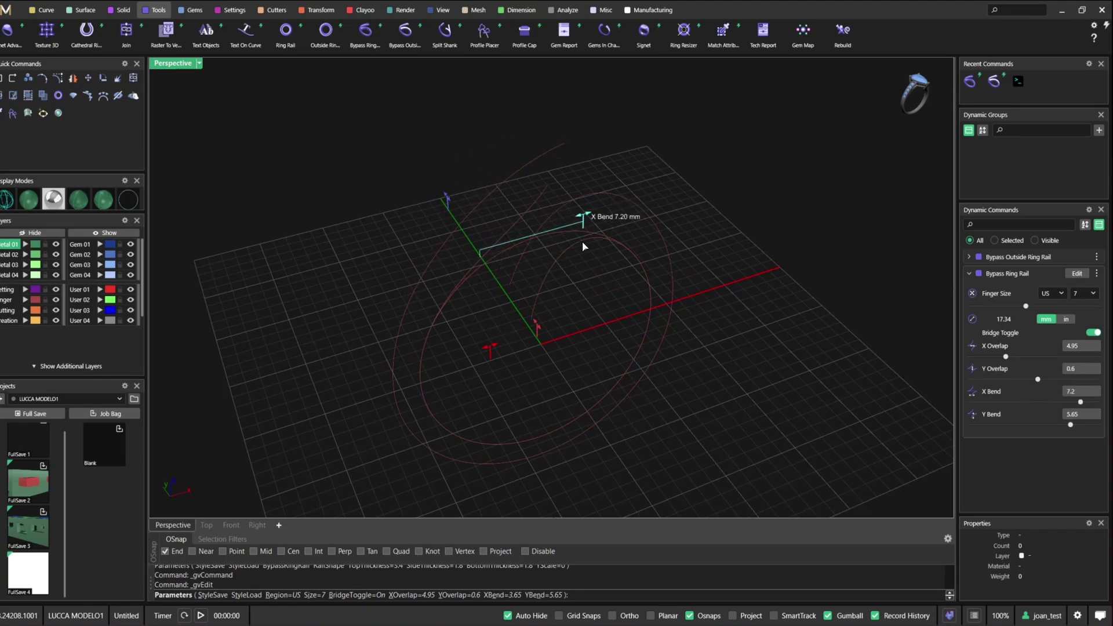
pyautogui.moveTo(631, 245); pyautogui.dragTo(596, 258)
pyautogui.moveTo(596, 257); pyautogui.dragTo(593, 298, button='right')
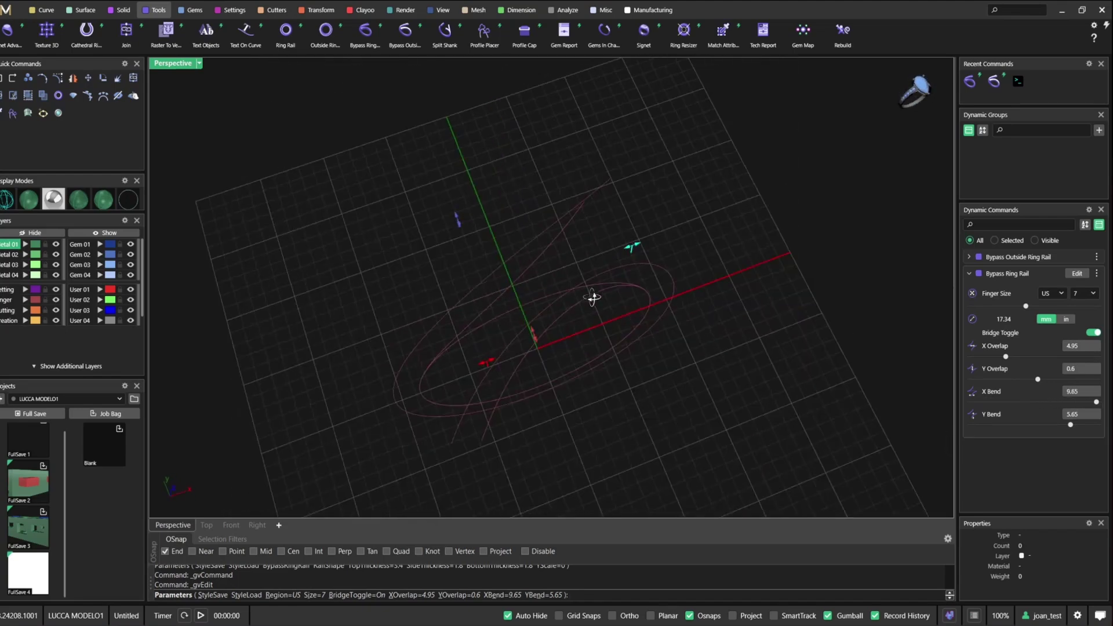
pyautogui.moveTo(538, 346); pyautogui.dragTo(534, 338)
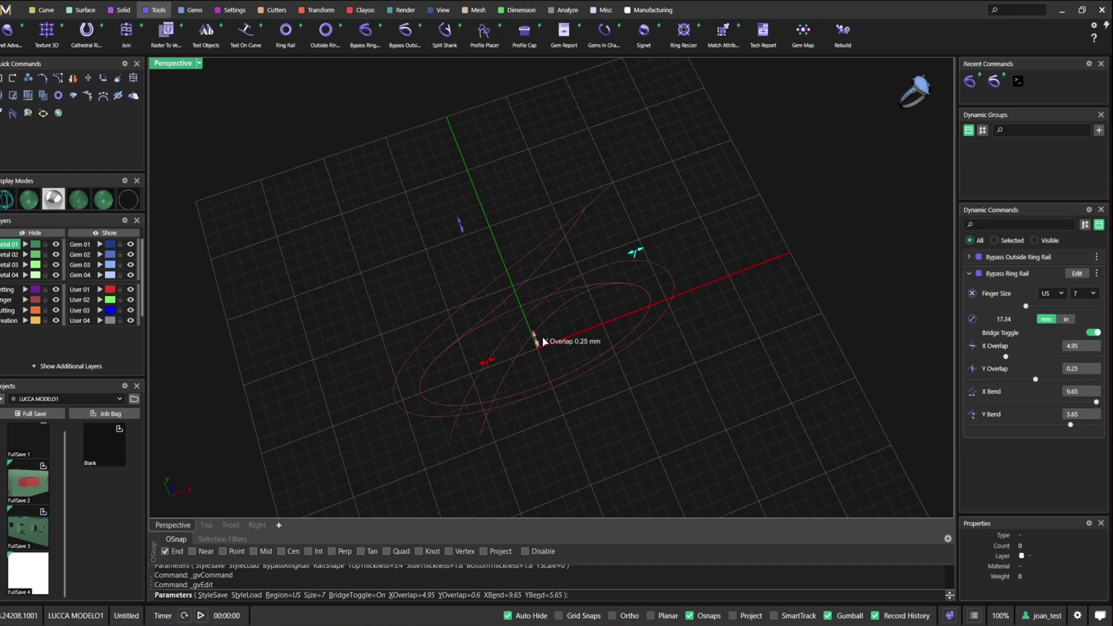
pyautogui.moveTo(534, 338); pyautogui.dragTo(603, 272, button='right')
pyautogui.rightClick(579, 253)
# Edit the Bypass Ring Rail again and set its finger size to US 7 1/2.
pyautogui.click(1076, 275)
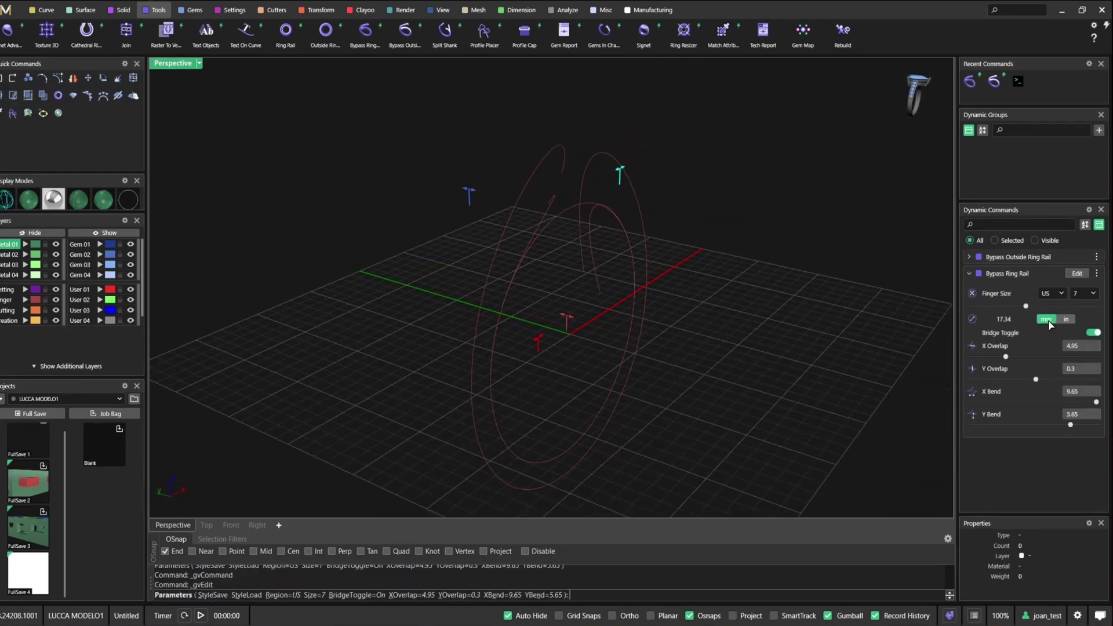
pyautogui.moveTo(1029, 315)
pyautogui.mouseDown()
pyautogui.moveTo(1056, 317)
pyautogui.moveTo(1014, 317)
pyautogui.mouseUp()
pyautogui.moveTo(824, 203); pyautogui.dragTo(939, 316, button='right')
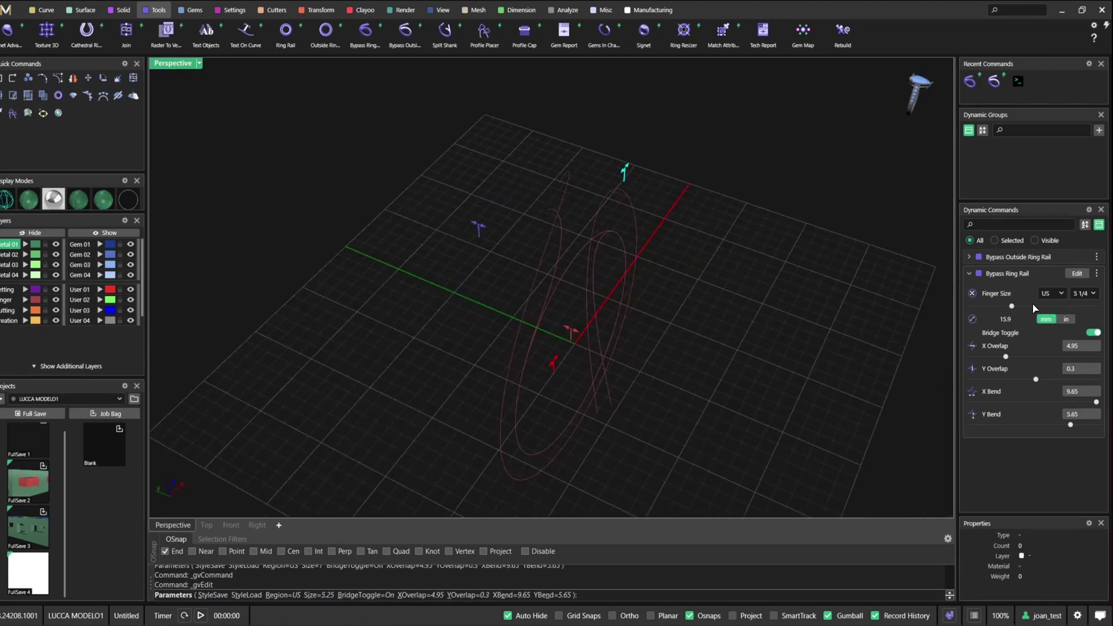
pyautogui.moveTo(1012, 306); pyautogui.dragTo(1033, 309)
pyautogui.moveTo(869, 278); pyautogui.dragTo(680, 226, button='right')
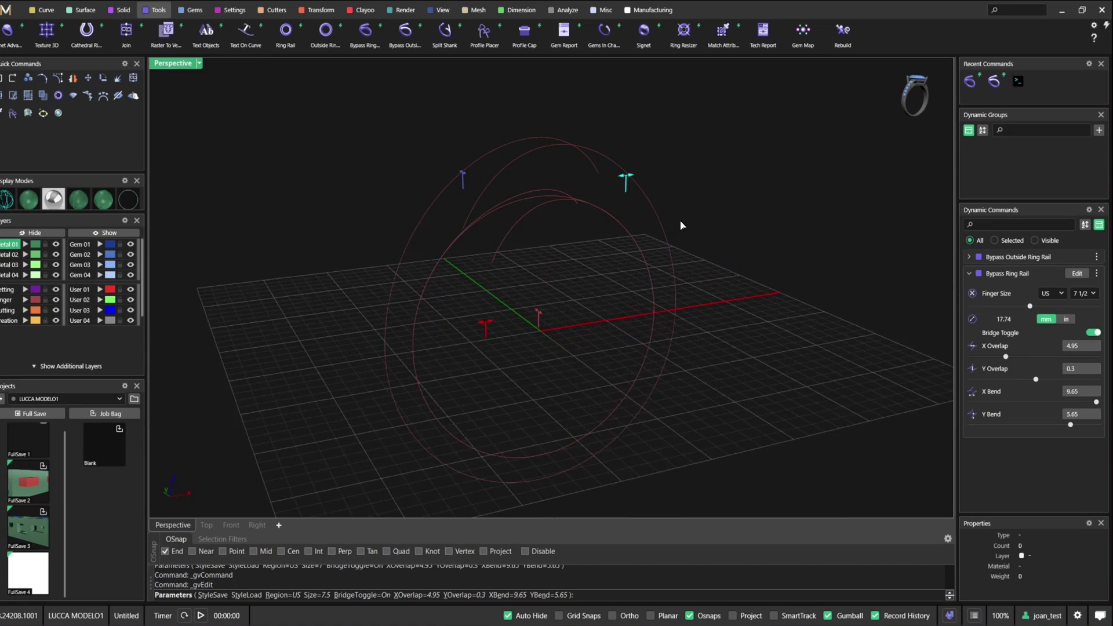
pyautogui.rightClick(680, 226)
# Run Profile Placer on the inner bypass rail and assign the outer bypass rail as its outside curve.
pyautogui.moveTo(604, 218); pyautogui.dragTo(488, 252, button='right')
pyautogui.click(514, 228)
pyautogui.rightClick(488, 252)
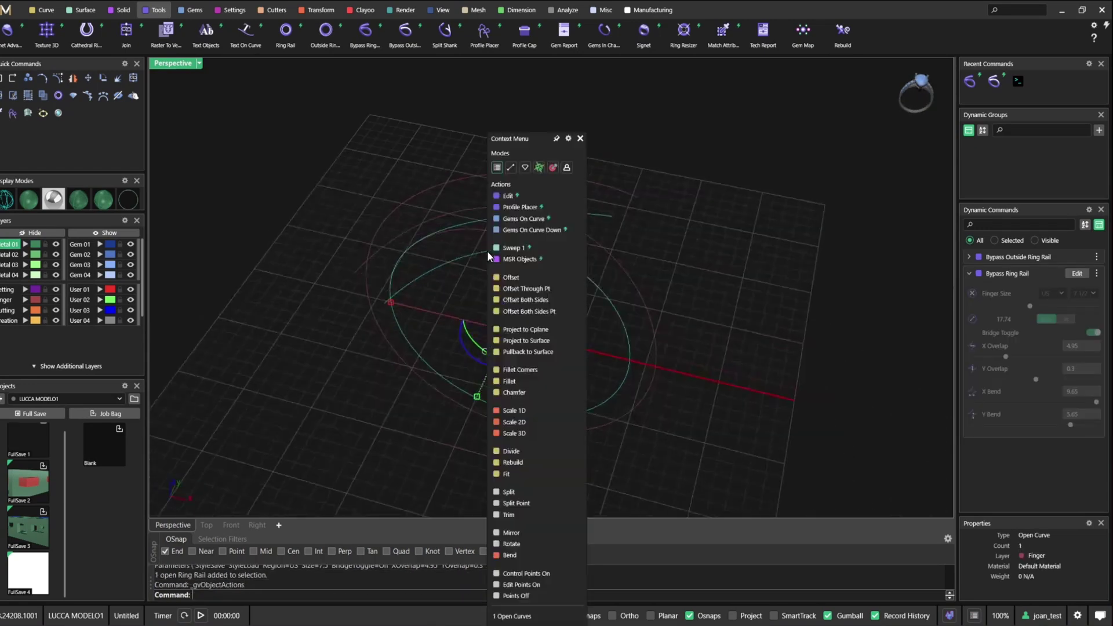
pyautogui.click(547, 209)
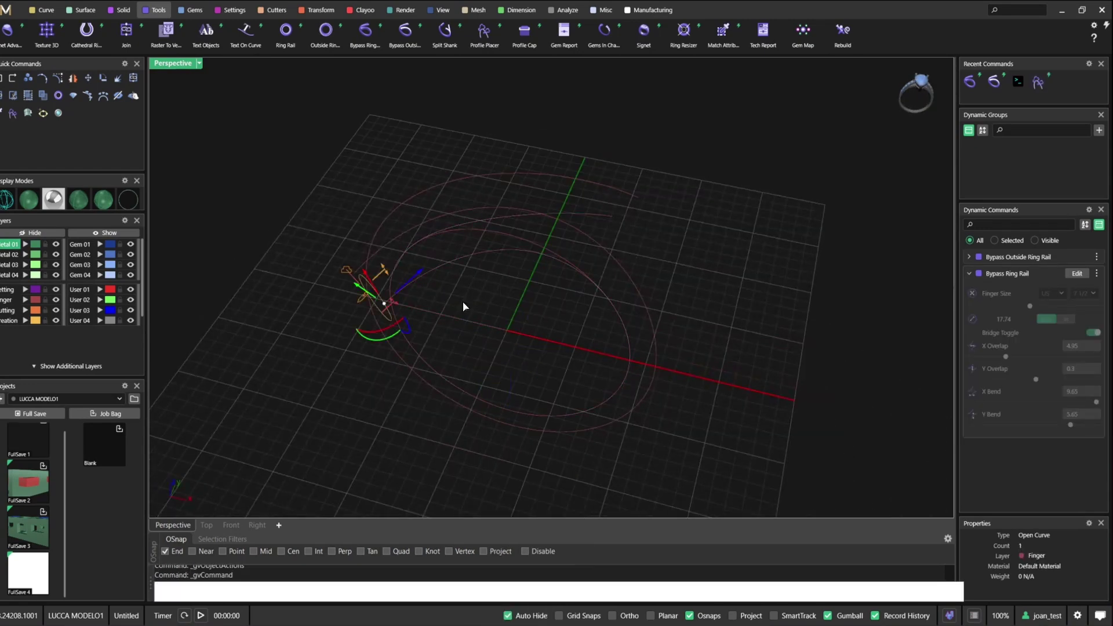
pyautogui.moveTo(462, 308); pyautogui.dragTo(429, 307, button='right')
pyautogui.scroll(4, 390, 251)
pyautogui.keyDown('shift'); pyautogui.moveTo(390, 251); pyautogui.dragTo(399, 290, button='right'); pyautogui.keyUp('shift')
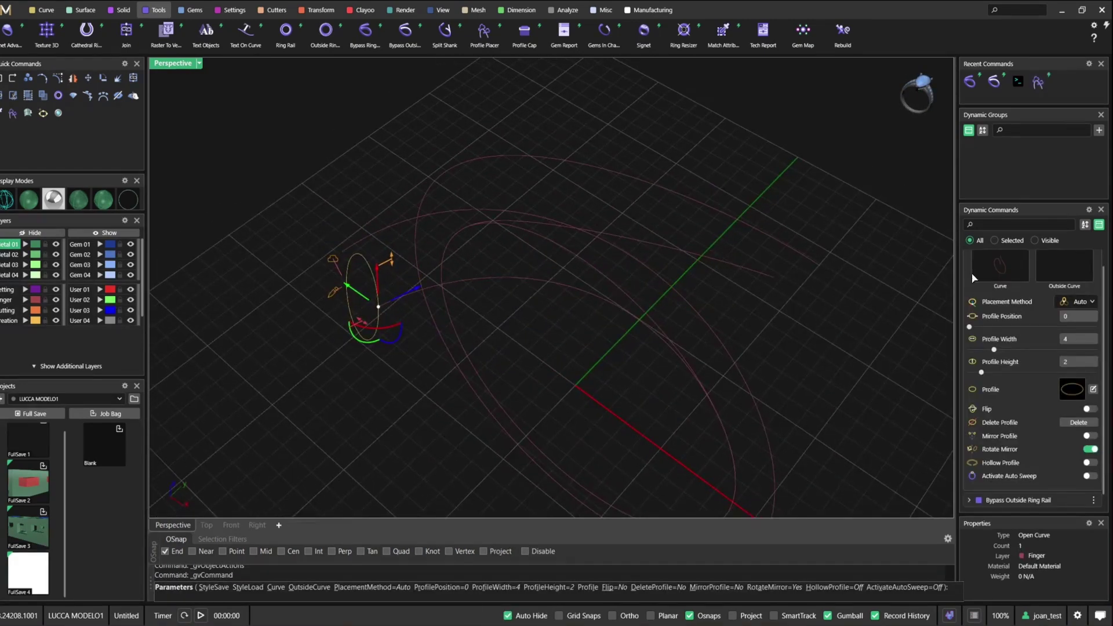
pyautogui.click(1048, 283)
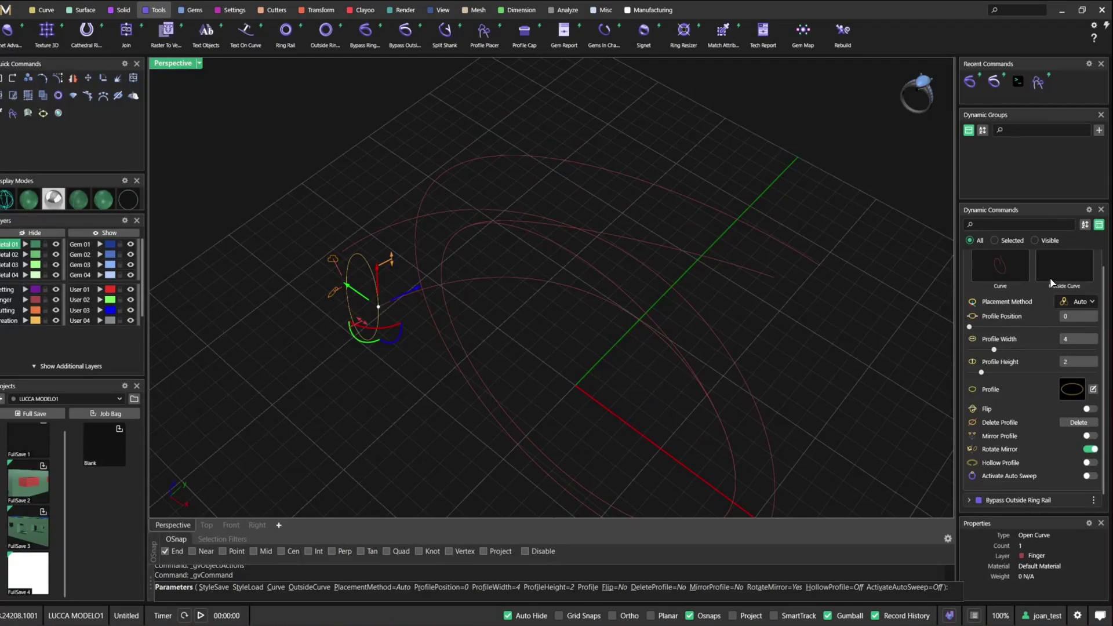
pyautogui.click(360, 244)
# Set the profile's placement method to Frontal and mirror the profile to the opposite end of the rail.
pyautogui.moveTo(465, 323); pyautogui.dragTo(399, 254, button='right')
pyautogui.click(1088, 302)
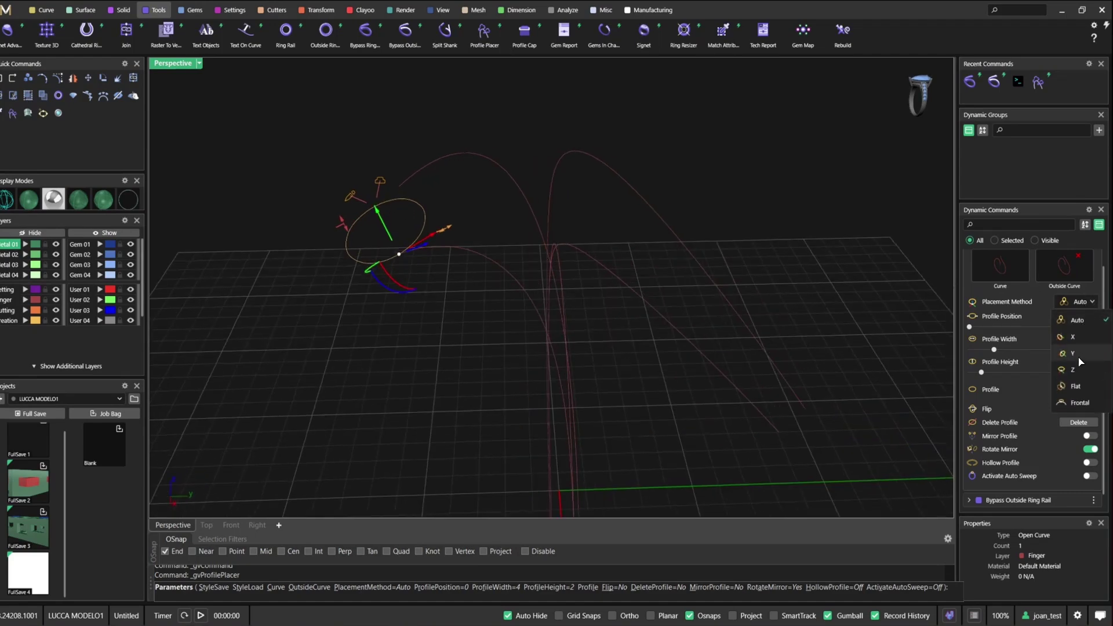
pyautogui.click(1080, 402)
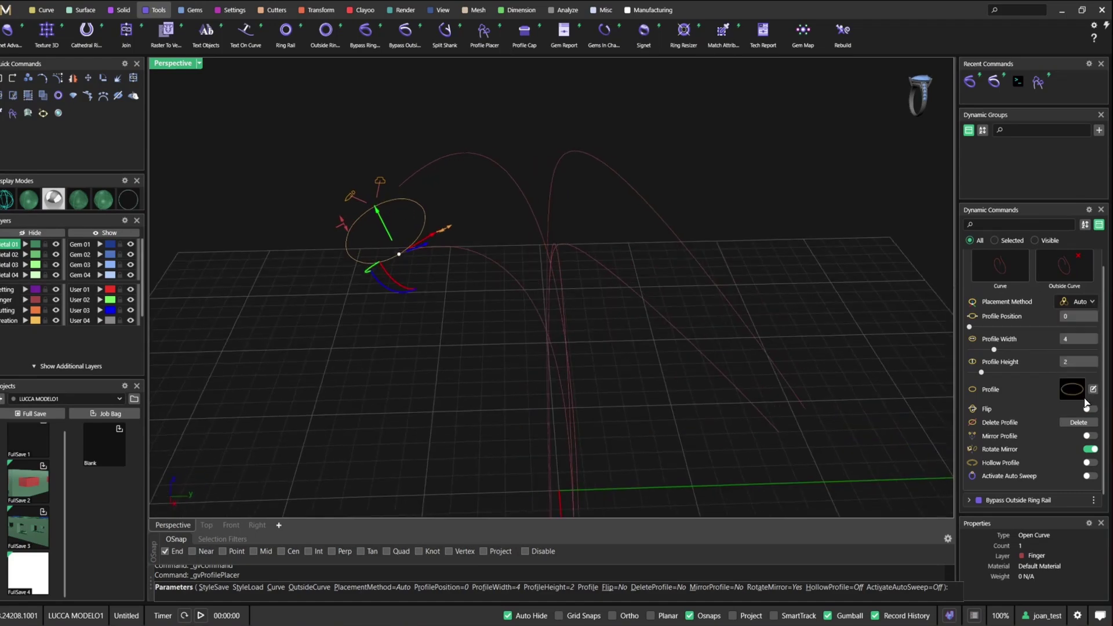
pyautogui.moveTo(708, 180); pyautogui.dragTo(401, 247, button='right')
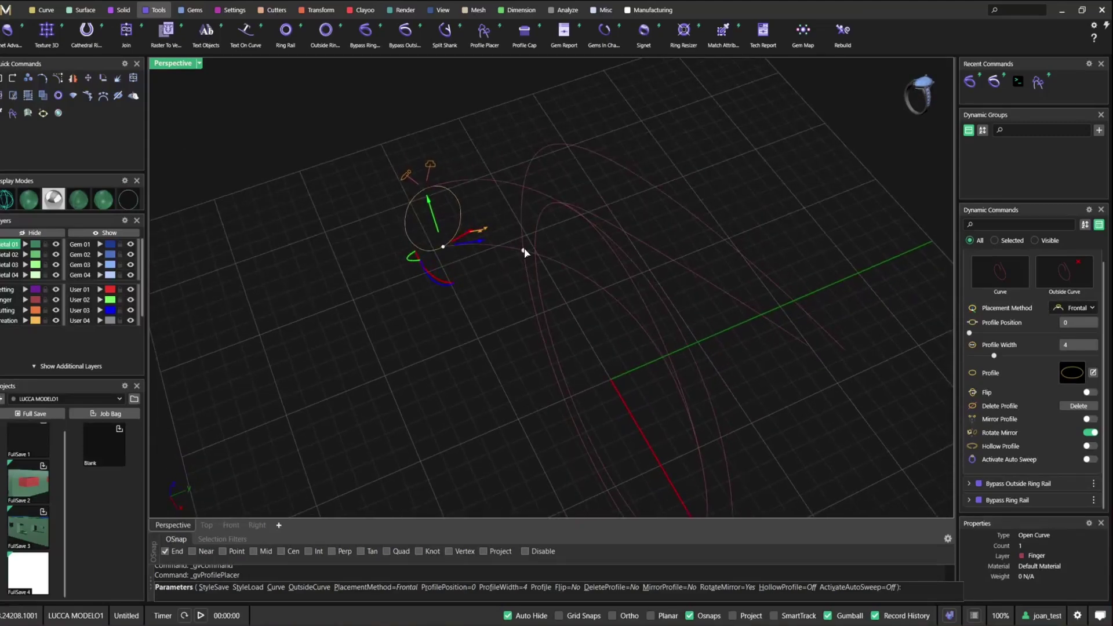
pyautogui.moveTo(524, 253); pyautogui.dragTo(638, 272, button='right')
pyautogui.click(1094, 418)
pyautogui.moveTo(413, 223); pyautogui.dragTo(547, 270, button='right')
pyautogui.moveTo(476, 337); pyautogui.dragTo(510, 319, button='right')
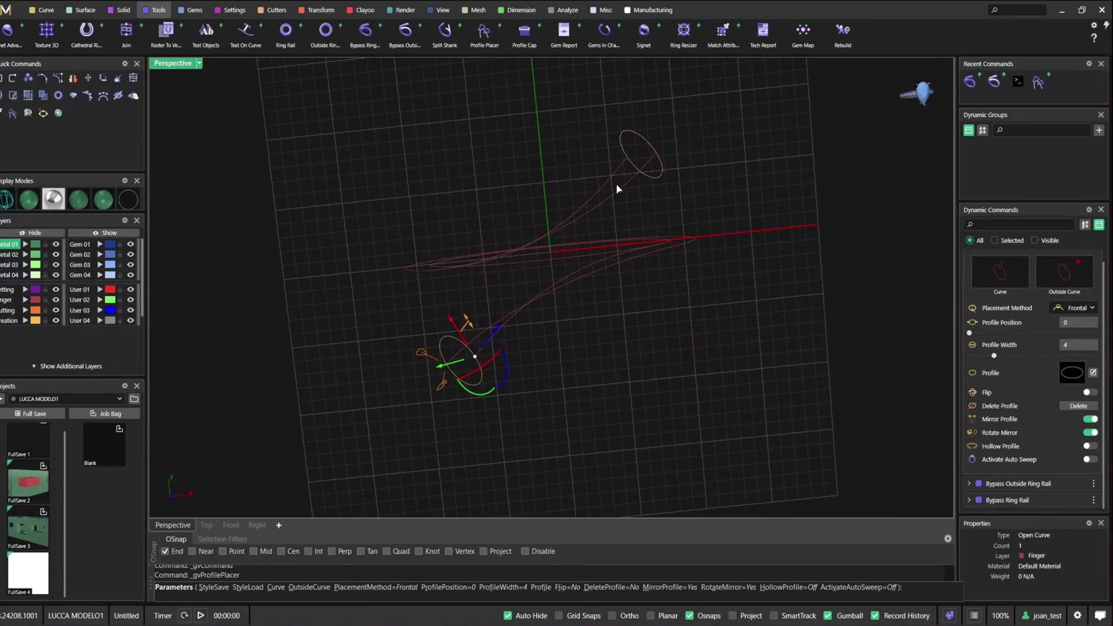
# Set the end profile's width to 4.2 mm and switch its shape to shank profile 02.
pyautogui.moveTo(617, 186); pyautogui.dragTo(506, 336, button='right')
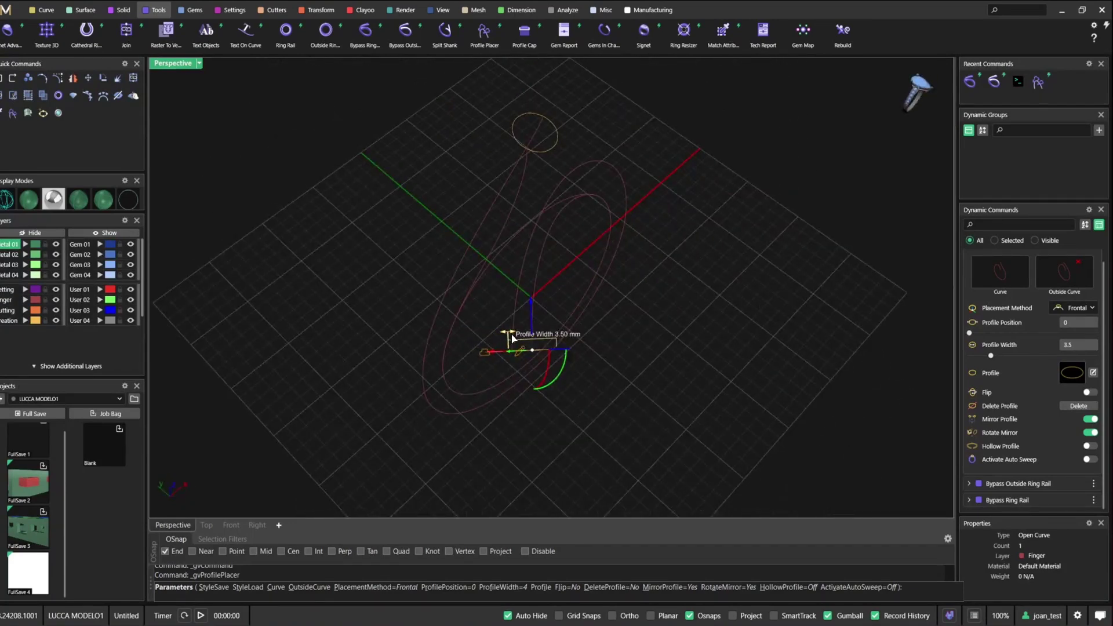
pyautogui.moveTo(504, 345); pyautogui.dragTo(532, 301, button='right')
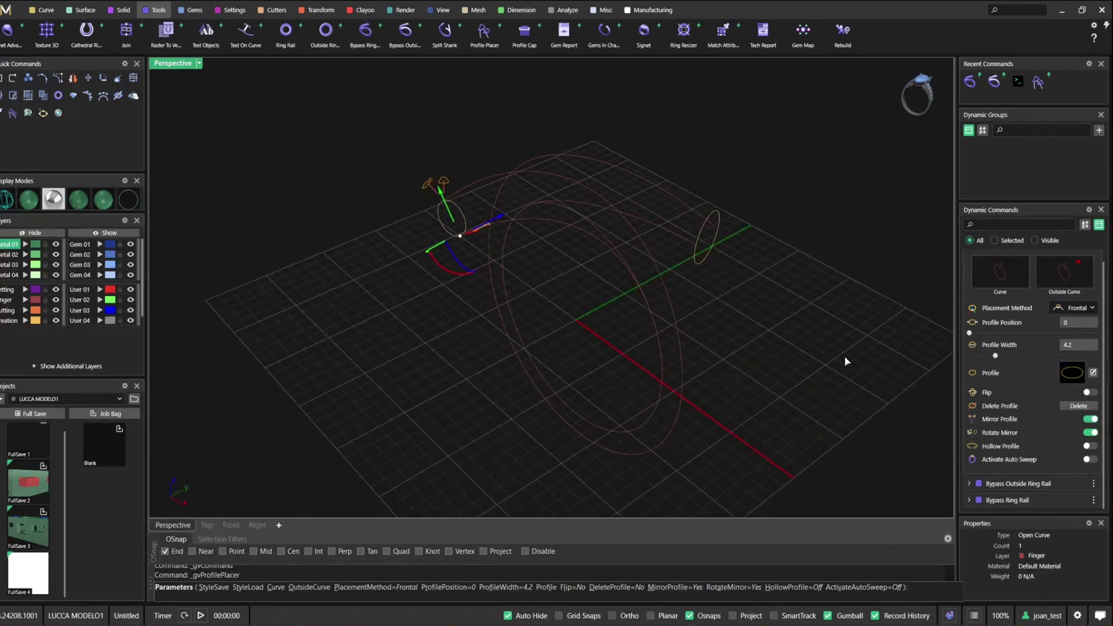
pyautogui.click(1077, 373)
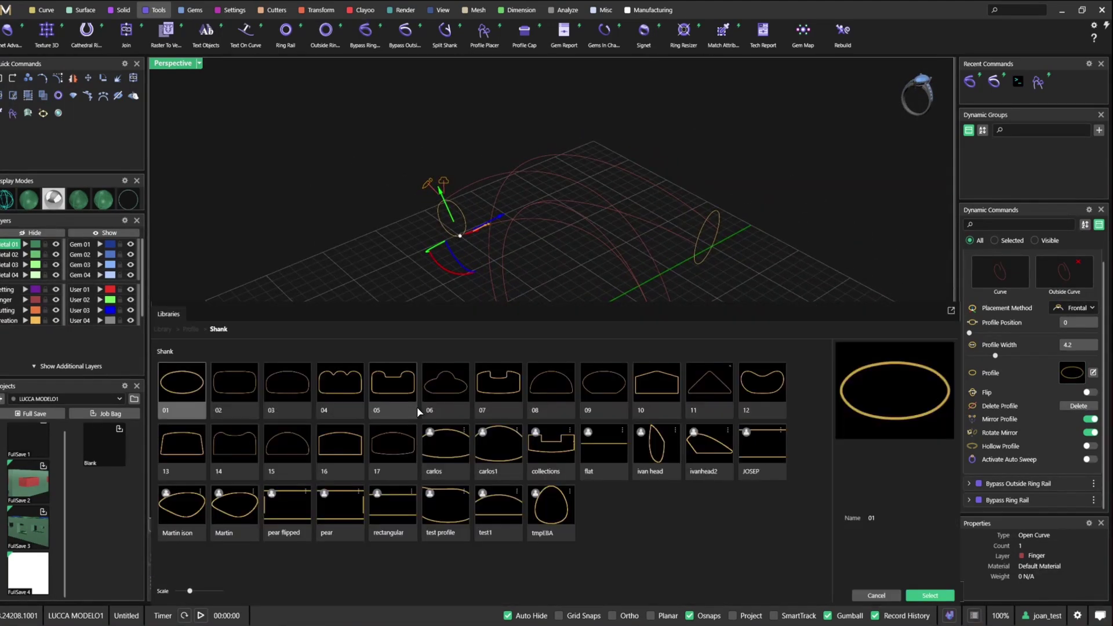
pyautogui.click(236, 375)
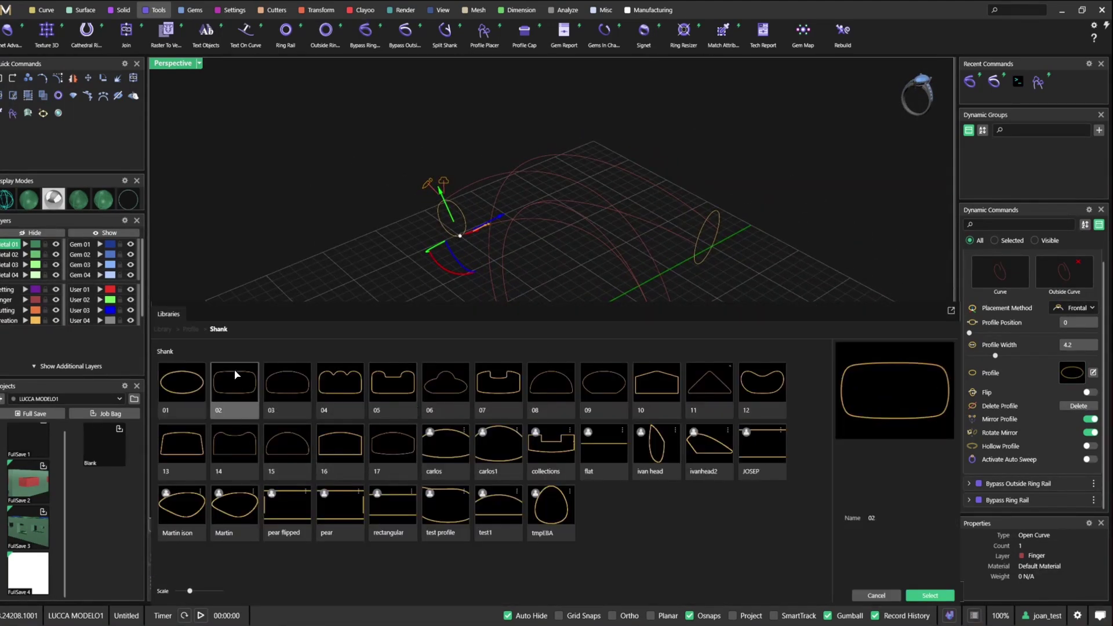
pyautogui.click(928, 596)
pyautogui.moveTo(571, 302); pyautogui.dragTo(633, 283, button='right')
# Add a second, mirrored profile on the upper side of the rail at position 0.22 with a width of 2.7 mm.
pyautogui.click(622, 315)
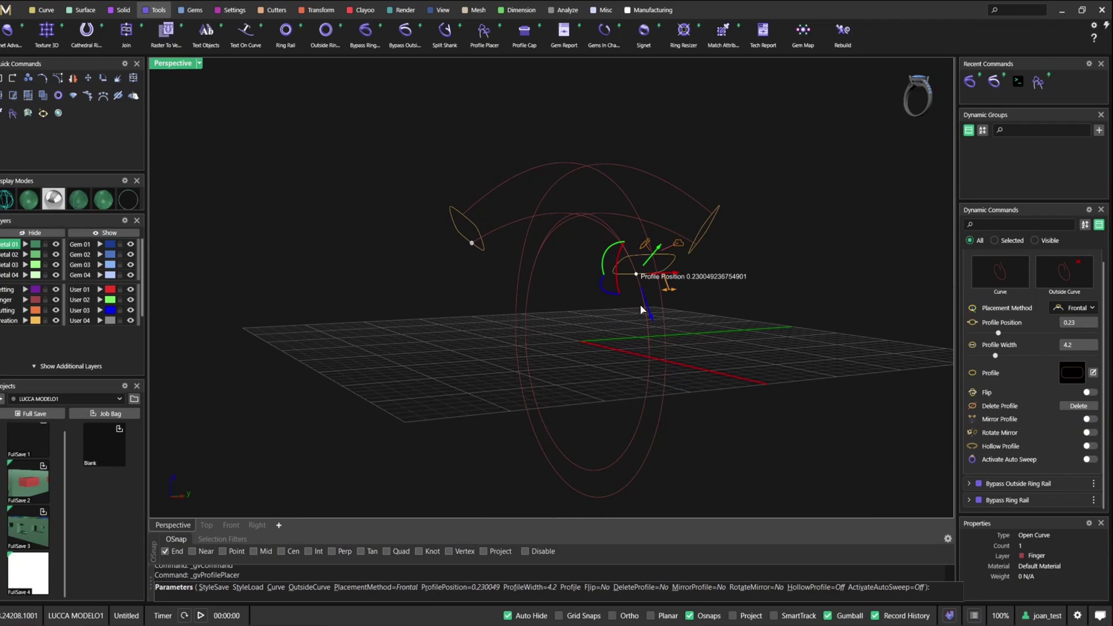
pyautogui.moveTo(641, 310); pyautogui.dragTo(649, 374)
pyautogui.moveTo(580, 350); pyautogui.dragTo(575, 395, button='right')
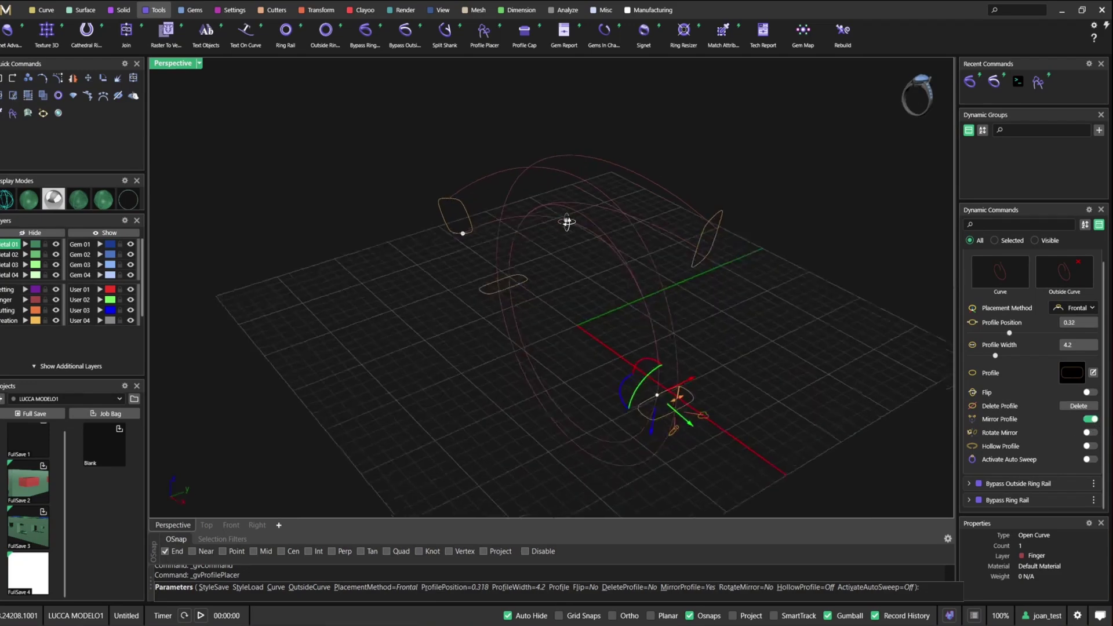
pyautogui.moveTo(566, 223); pyautogui.dragTo(632, 377, button='right')
pyautogui.moveTo(629, 360)
pyautogui.mouseDown()
pyautogui.moveTo(631, 316)
pyautogui.moveTo(616, 370)
pyautogui.mouseUp()
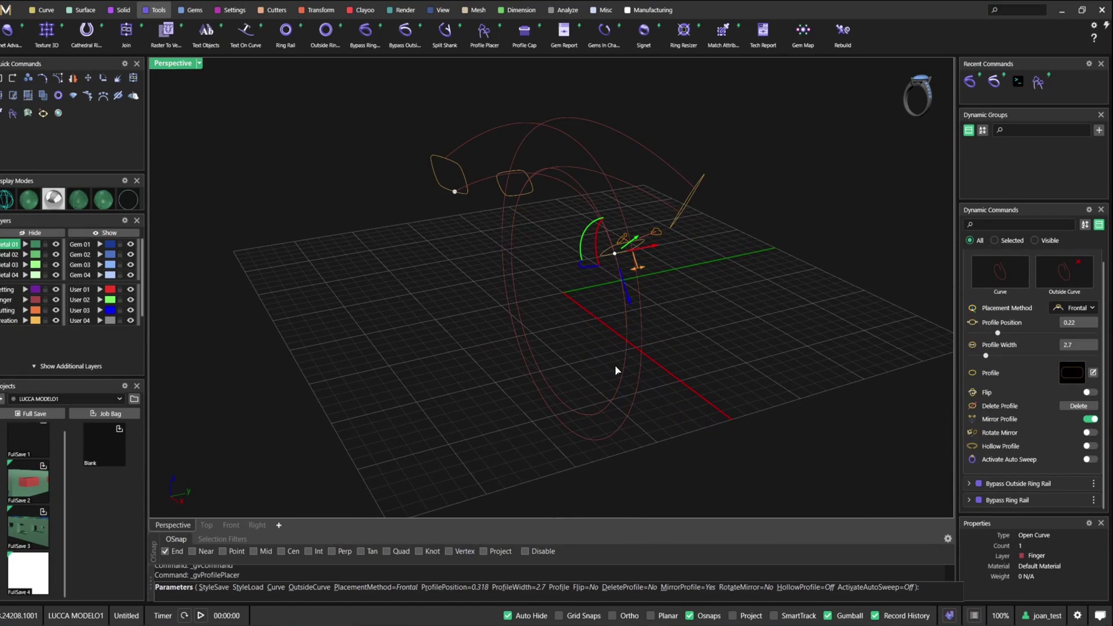
# Add a profile at the bottom of the ring at position 0.5 with a width of 3.8 mm, and finish placing profiles.
pyautogui.click(605, 411)
pyautogui.moveTo(593, 401); pyautogui.dragTo(614, 390, button='right')
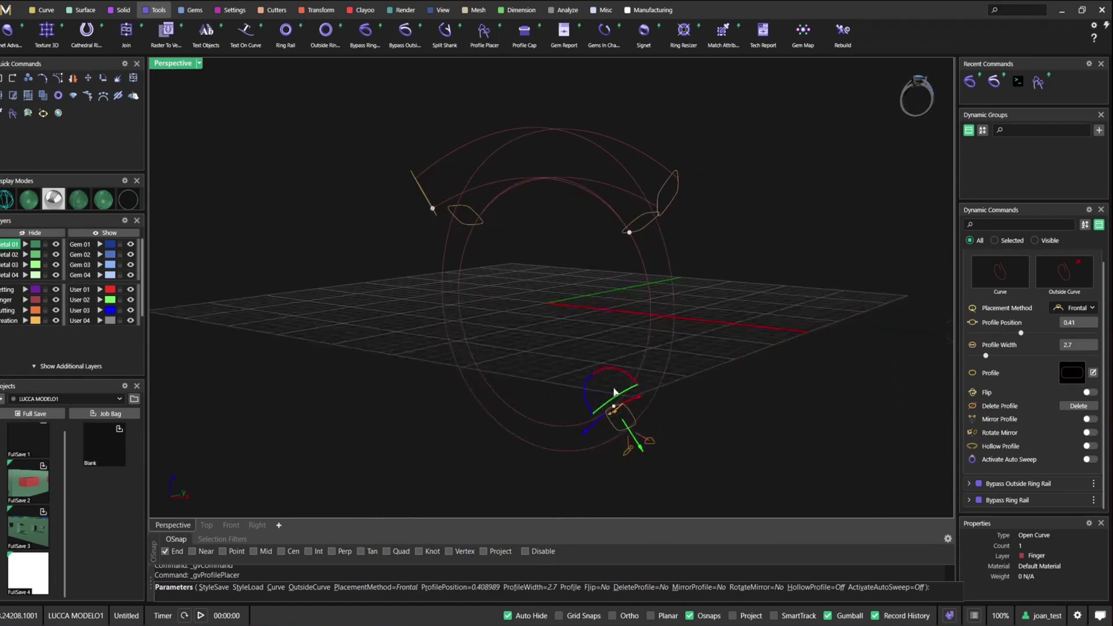
pyautogui.scroll(4, 614, 392)
pyautogui.moveTo(620, 404); pyautogui.dragTo(524, 438)
pyautogui.moveTo(525, 439); pyautogui.dragTo(608, 325, button='right')
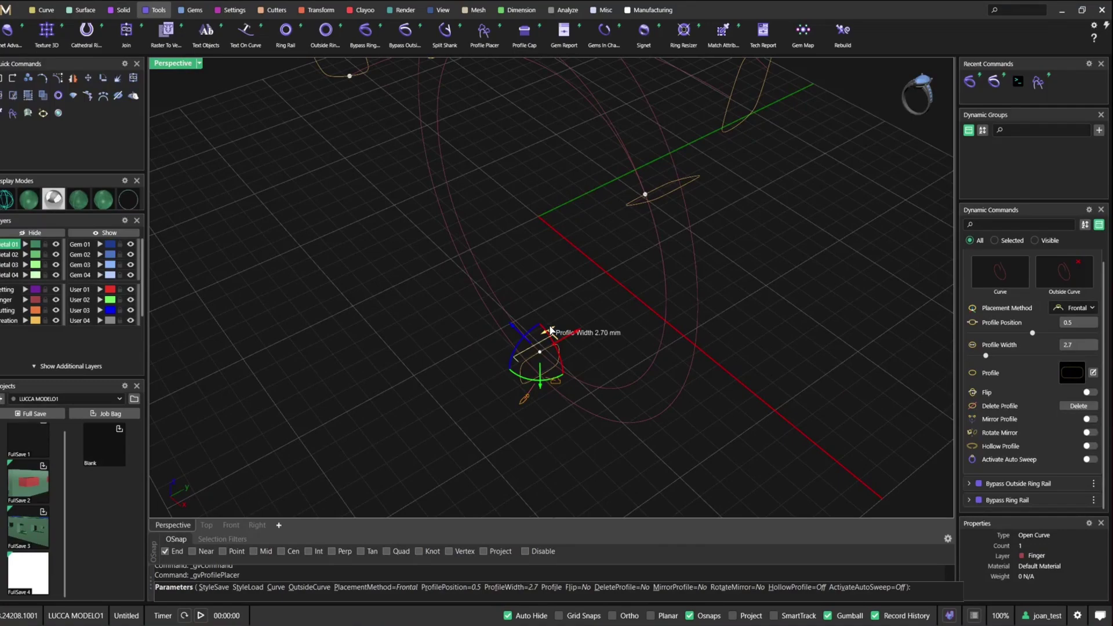
pyautogui.moveTo(564, 327); pyautogui.dragTo(566, 326)
pyautogui.moveTo(565, 325); pyautogui.dragTo(536, 300, button='right')
pyautogui.rightClick(722, 294)
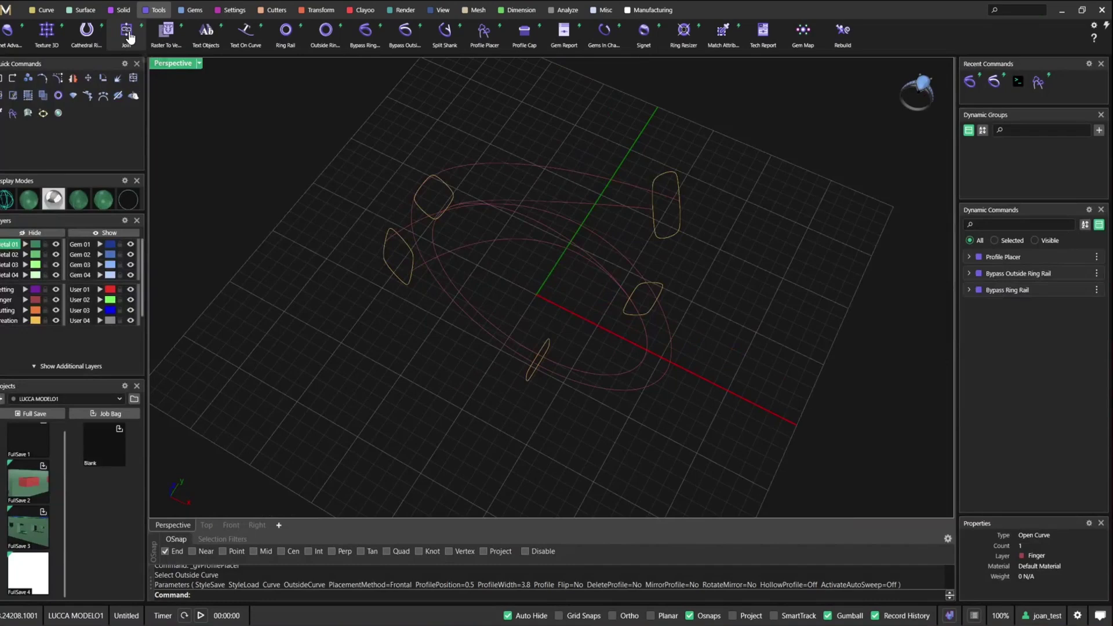
# Sweep the placed profiles along the inner and outer bypass rails with Sweep 2 and show the Perspective viewport shaded.
pyautogui.click(84, 10)
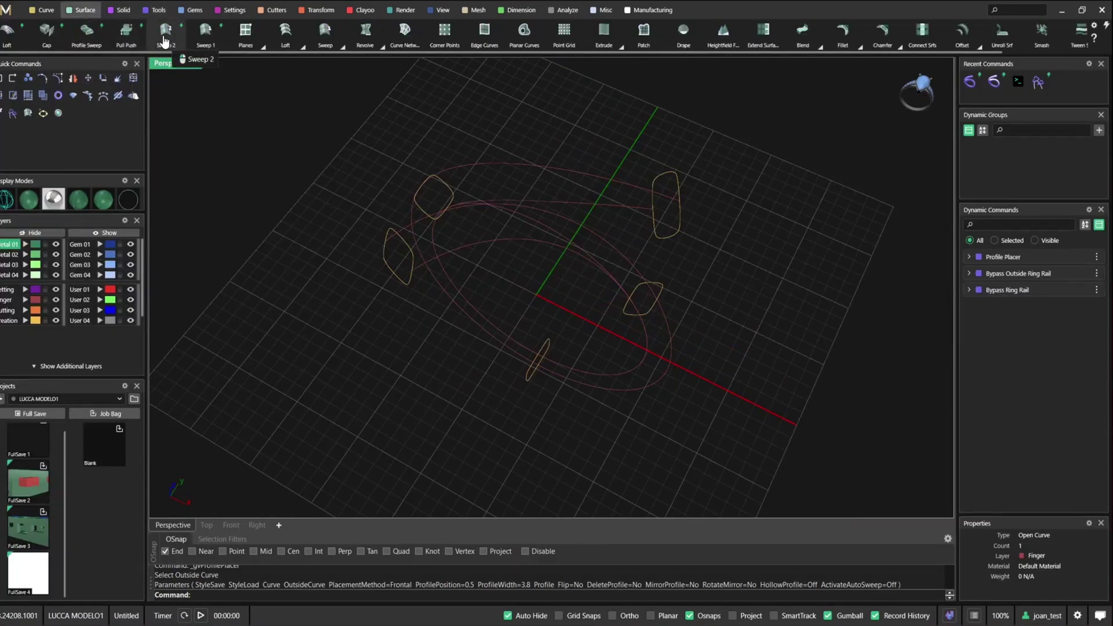
pyautogui.click(165, 34)
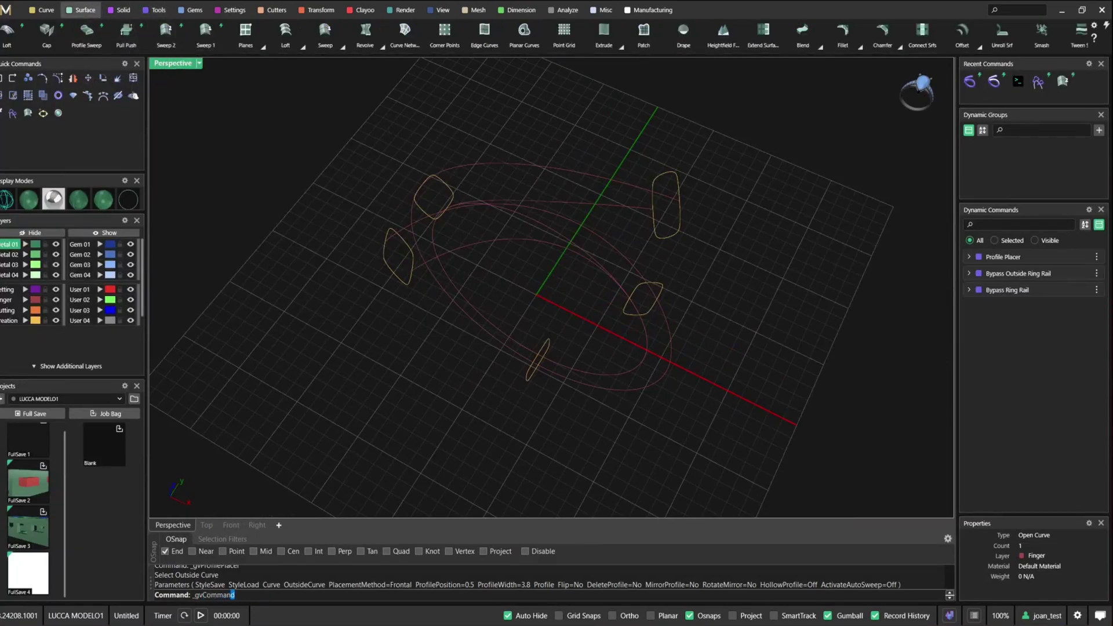
pyautogui.click(655, 215)
pyautogui.moveTo(466, 170); pyautogui.dragTo(465, 196, button='right')
pyautogui.moveTo(510, 268); pyautogui.dragTo(428, 222, button='right')
pyautogui.click(601, 293)
pyautogui.click(426, 203)
pyautogui.rightClick(433, 249)
pyautogui.rightClick(177, 64)
pyautogui.click(181, 105)
pyautogui.moveTo(517, 251)
pyautogui.mouseDown(button='right')
pyautogui.moveTo(590, 306)
pyautogui.moveTo(624, 283)
pyautogui.moveTo(604, 356)
pyautogui.moveTo(595, 319)
pyautogui.moveTo(572, 328)
pyautogui.moveTo(603, 365)
pyautogui.mouseUp(button='right')
pyautogui.rightClick(603, 356)
# Edit the inner bypass ring rail to a Y Overlap of 1.05 and an X Overlap of 3.3.
pyautogui.click(1075, 307)
pyautogui.moveTo(591, 321); pyautogui.dragTo(554, 284, button='right')
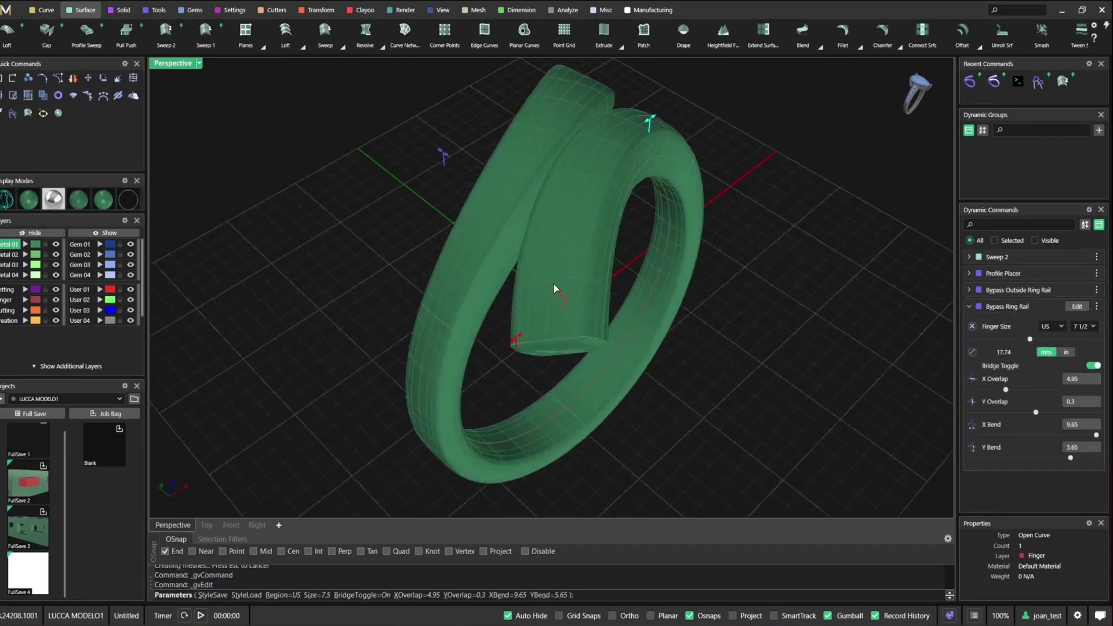
pyautogui.moveTo(555, 284)
pyautogui.mouseDown()
pyautogui.moveTo(568, 303)
pyautogui.moveTo(552, 281)
pyautogui.moveTo(555, 293)
pyautogui.mouseUp()
pyautogui.moveTo(554, 293); pyautogui.dragTo(544, 341, button='right')
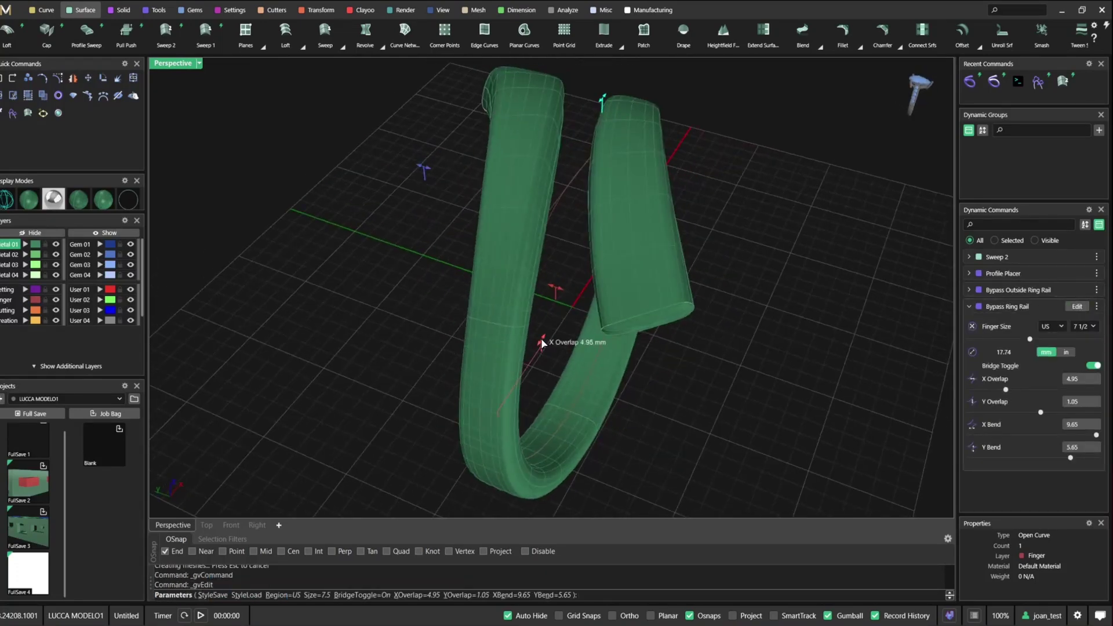
pyautogui.moveTo(544, 341); pyautogui.dragTo(532, 363)
# Set the inner bypass rail's X Bend to 8.2 and Y Bend to 1.4, and finish the edit.
pyautogui.moveTo(532, 363); pyautogui.dragTo(605, 229, button='right')
pyautogui.moveTo(617, 189); pyautogui.dragTo(591, 219)
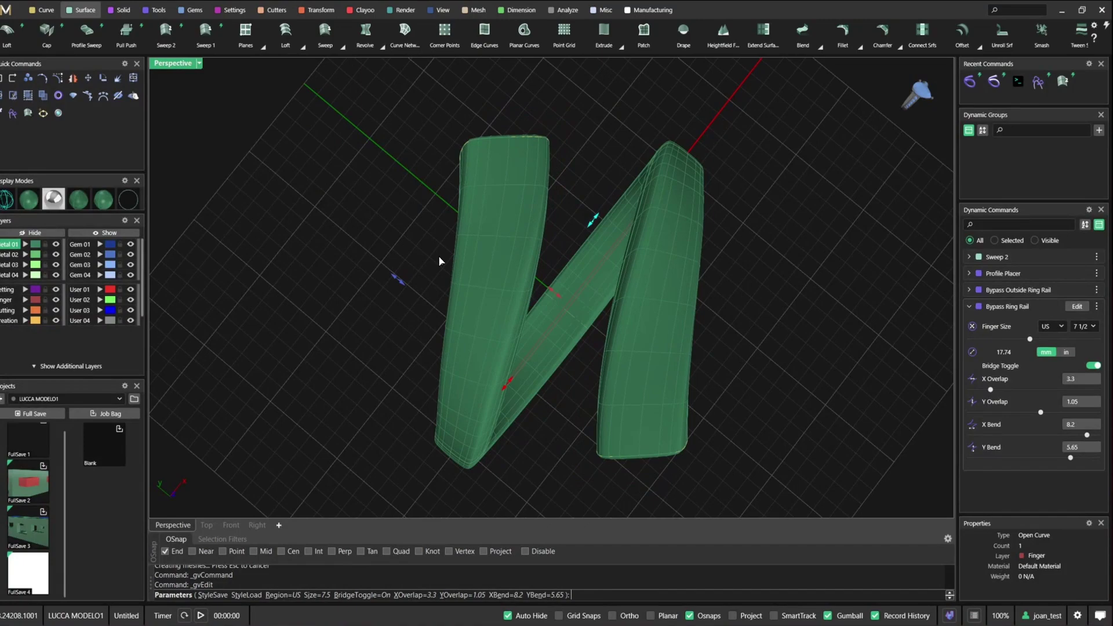
pyautogui.moveTo(442, 261); pyautogui.dragTo(405, 263, button='right')
pyautogui.moveTo(405, 264); pyautogui.dragTo(489, 311)
pyautogui.moveTo(489, 311); pyautogui.dragTo(520, 258, button='right')
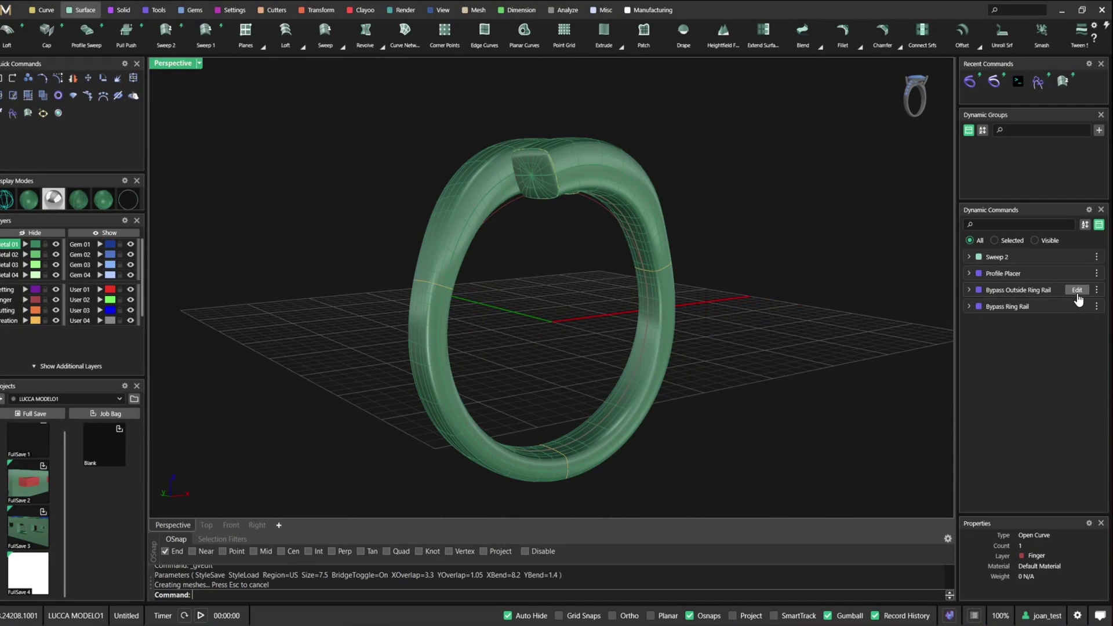
# Edit the bypass outside ring rail to a Top Thickness of 2.5 mm.
pyautogui.click(1087, 293)
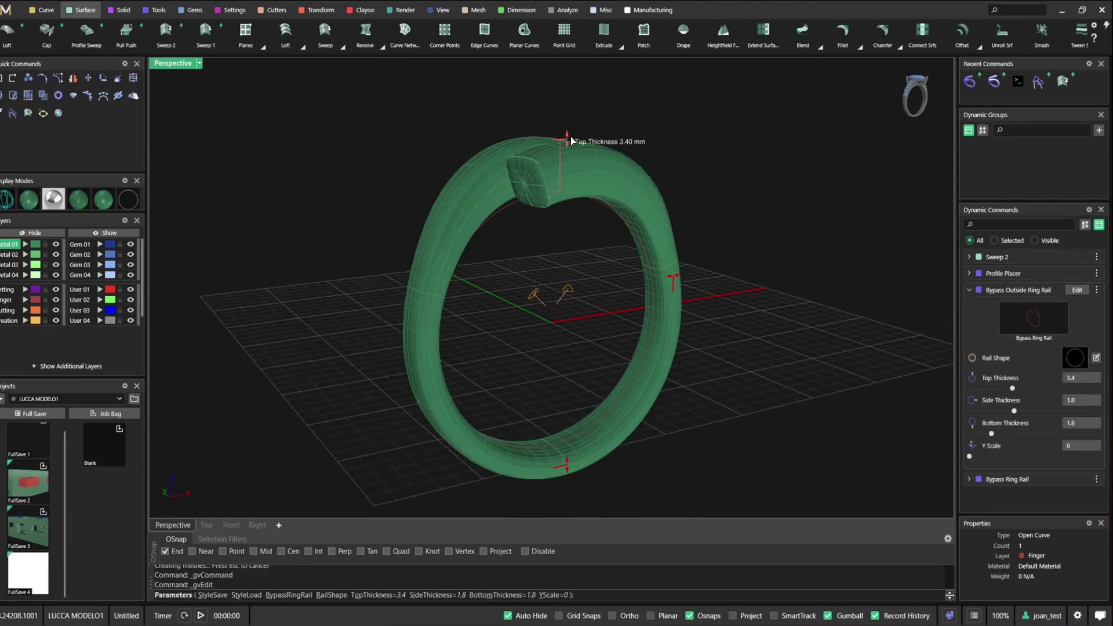
pyautogui.moveTo(571, 141); pyautogui.dragTo(570, 154)
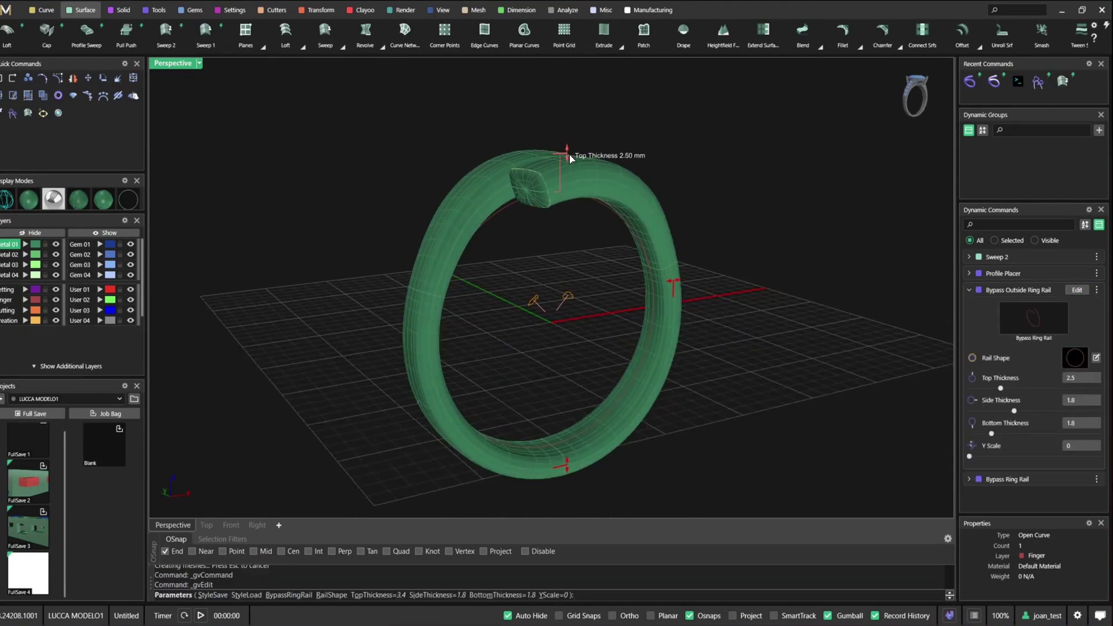
pyautogui.moveTo(570, 154); pyautogui.dragTo(546, 226, button='right')
pyautogui.rightClick(546, 226)
# Edit the inner bypass ring rail to a Y Overlap of 2.2 and a Y Bend of -0.35.
pyautogui.click(1075, 307)
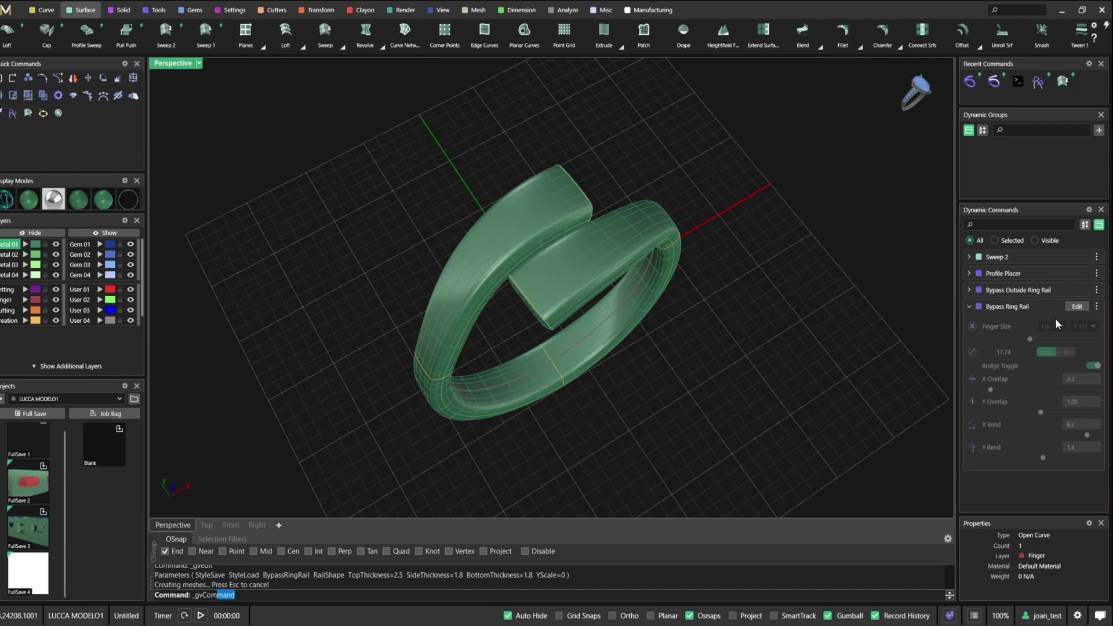
pyautogui.moveTo(544, 303)
pyautogui.mouseDown()
pyautogui.moveTo(551, 308)
pyautogui.moveTo(530, 298)
pyautogui.mouseUp()
pyautogui.moveTo(568, 282); pyautogui.dragTo(563, 303, button='right')
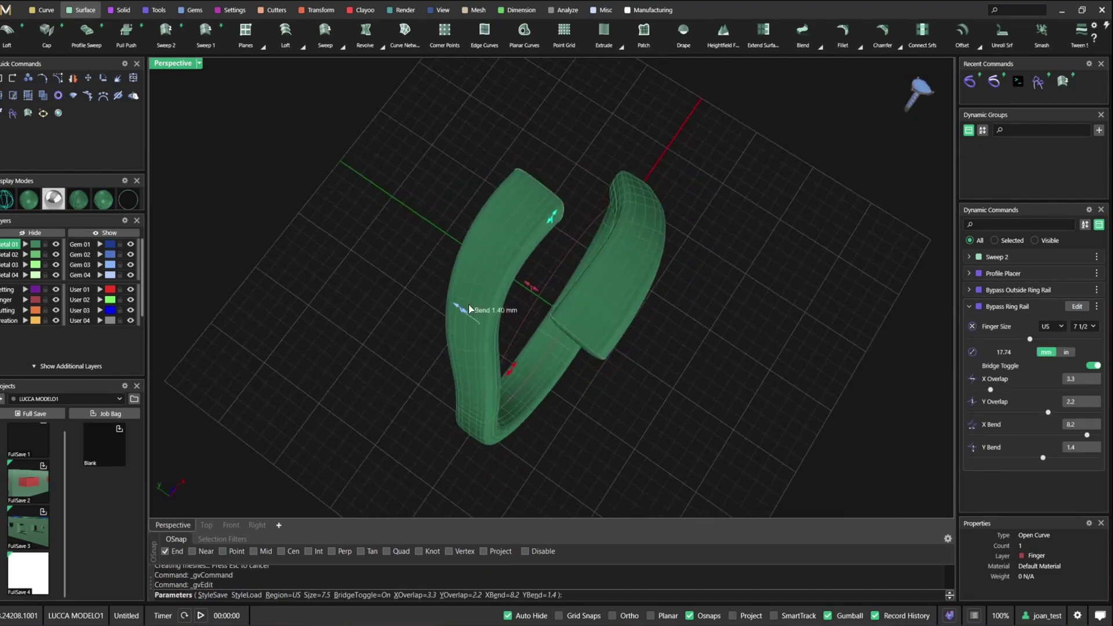
pyautogui.moveTo(463, 310); pyautogui.dragTo(481, 326)
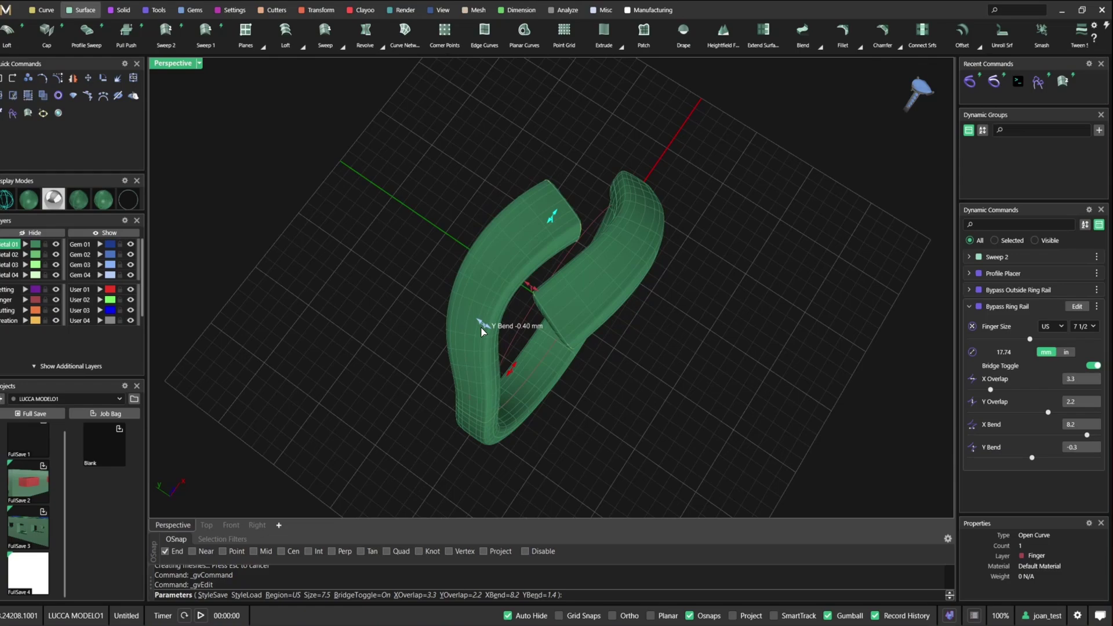
pyautogui.press('Return')
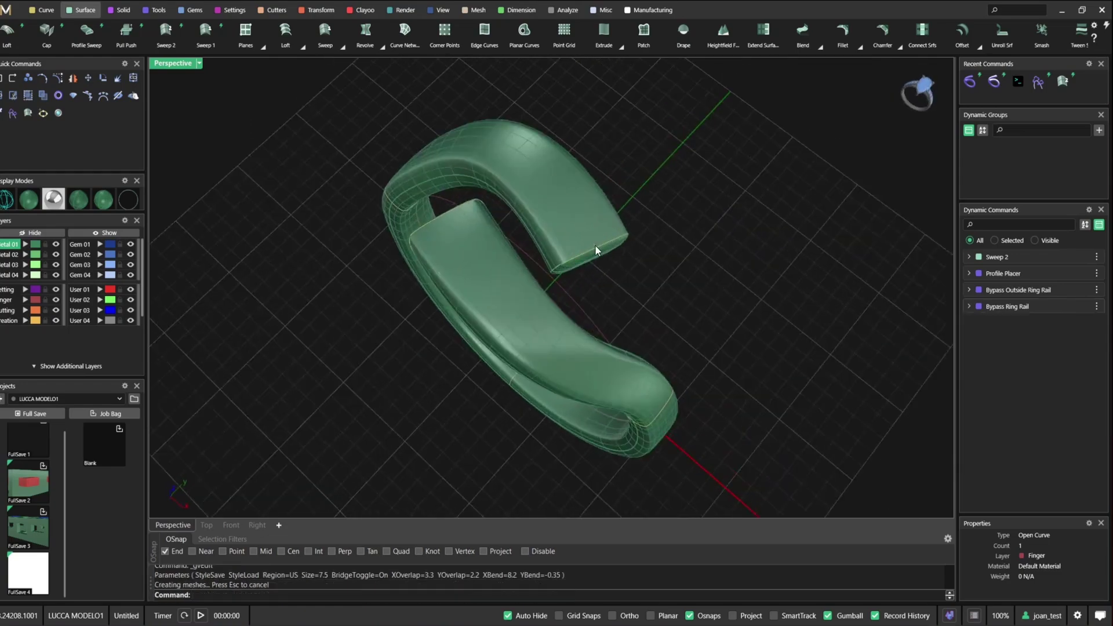
# Edit the placed profiles and set the width of the mirrored end profile at position 0 to 1.6 mm.
pyautogui.click(579, 253)
pyautogui.click(577, 255)
pyautogui.click(577, 256)
pyautogui.click(576, 256)
pyautogui.rightClick(575, 257)
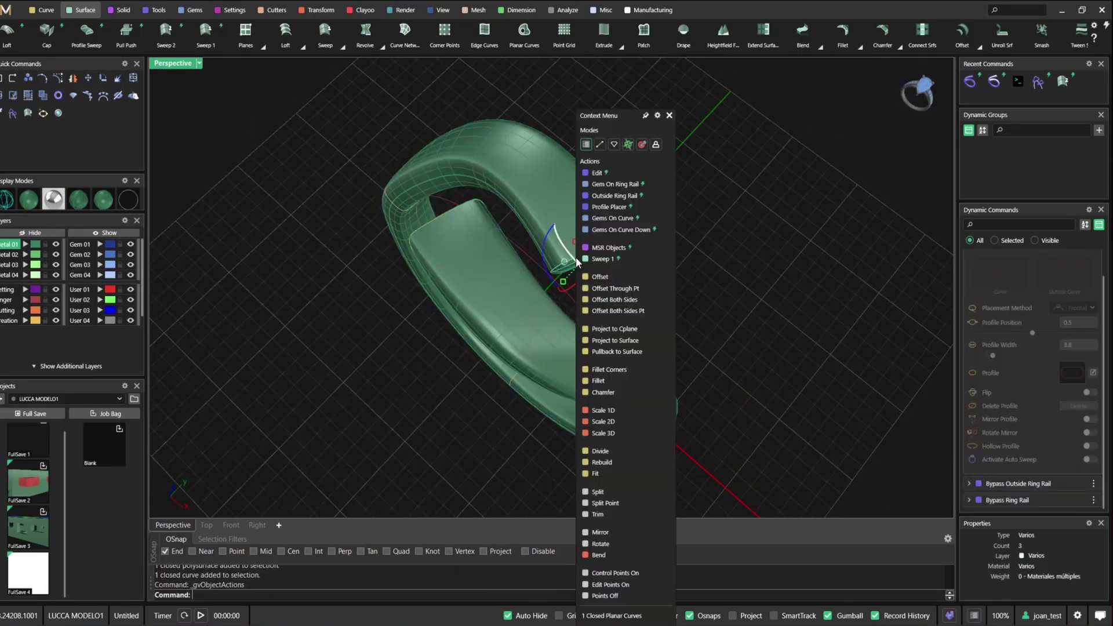
pyautogui.click(620, 184)
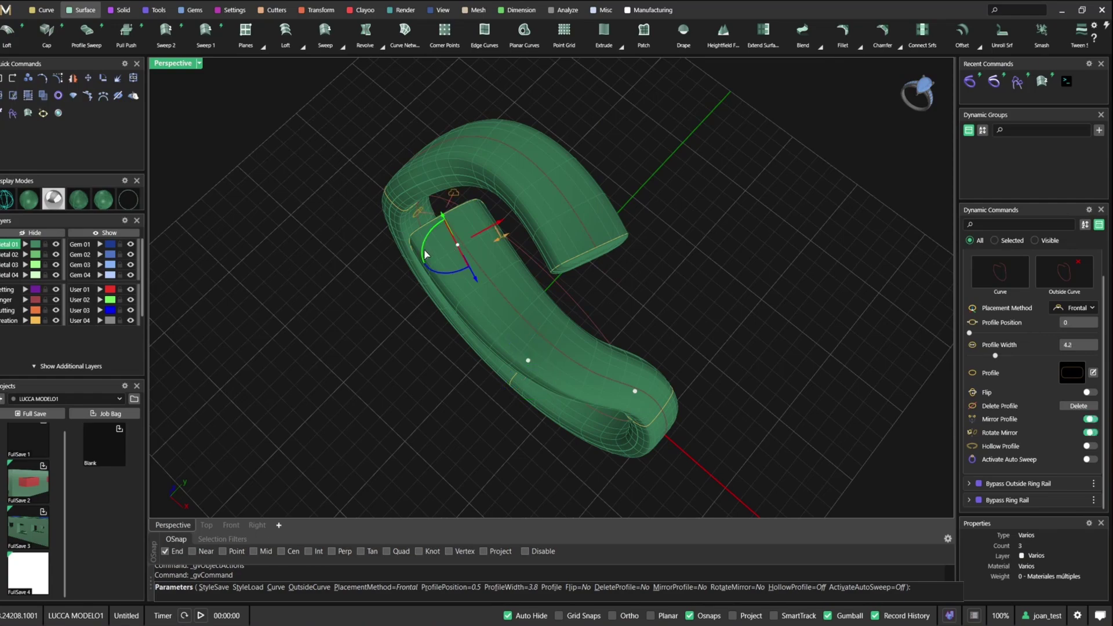
pyautogui.moveTo(424, 248); pyautogui.dragTo(614, 219, button='right')
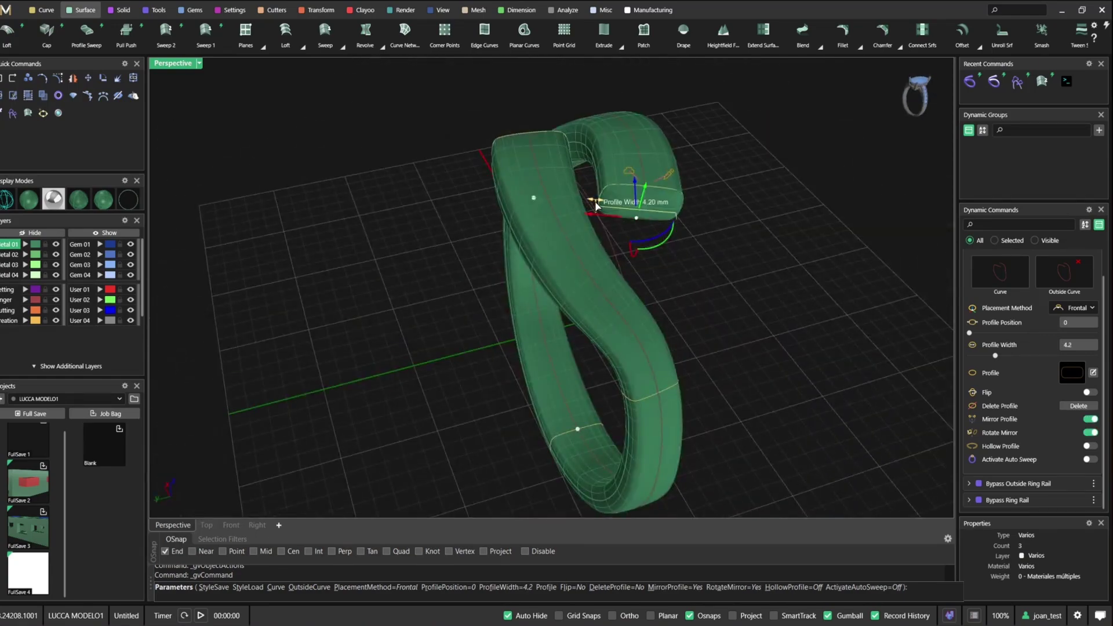
pyautogui.moveTo(607, 211); pyautogui.dragTo(640, 226)
pyautogui.moveTo(641, 222); pyautogui.dragTo(260, 127, button='right')
pyautogui.rightClick(573, 314)
# Place a single round diamond on the bypass ring rail at location 0.5 with Gem on Ring Rail.
pyautogui.click(189, 16)
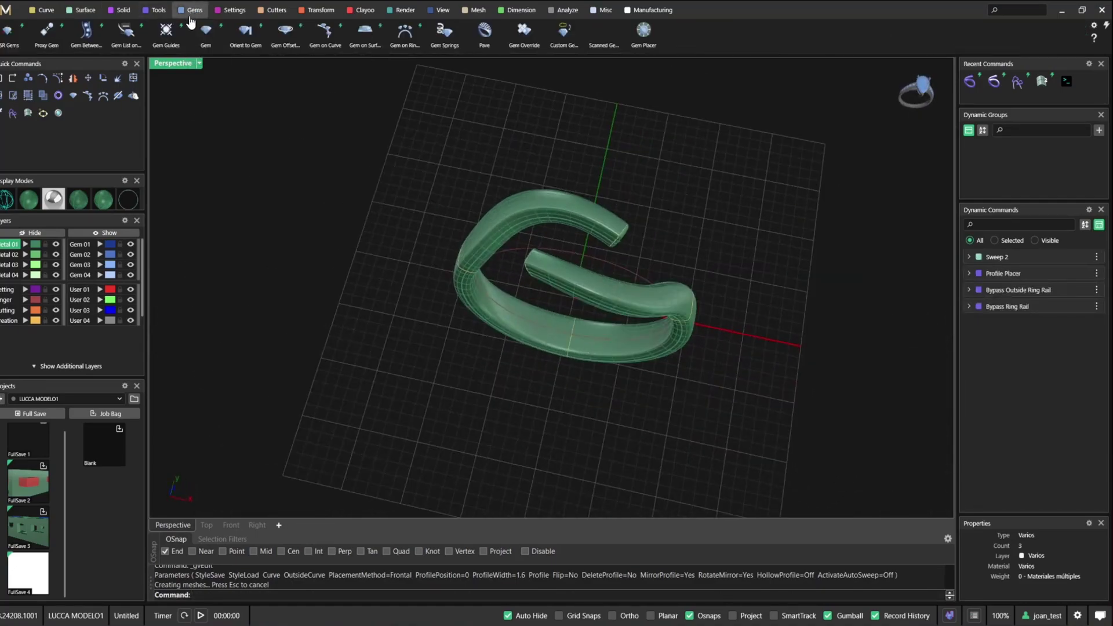
pyautogui.click(405, 33)
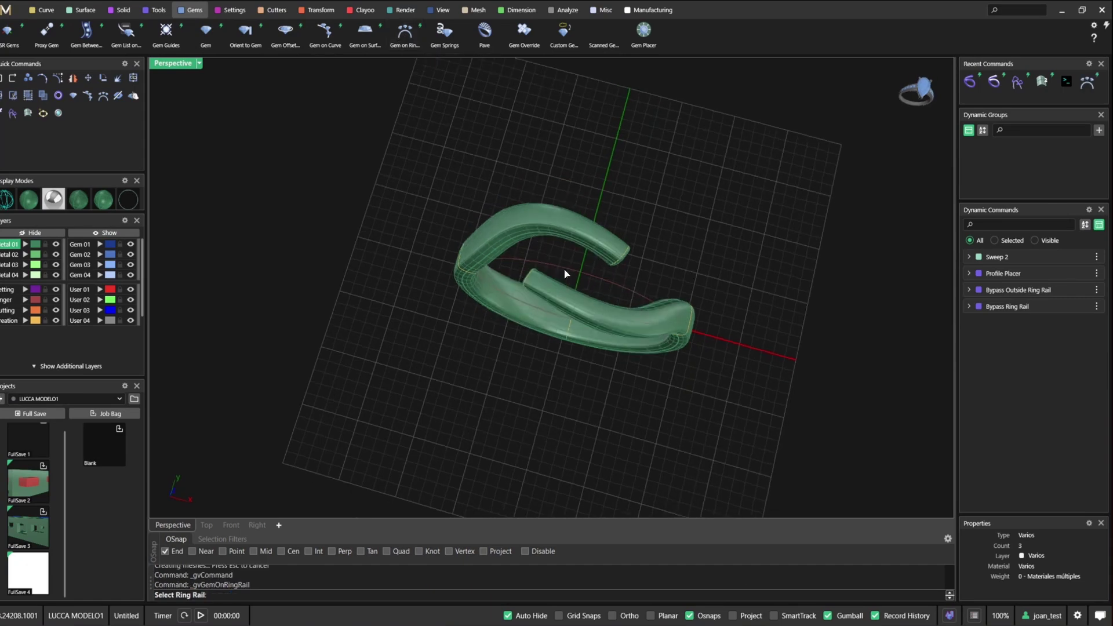
pyautogui.moveTo(566, 274); pyautogui.dragTo(416, 368, button='right')
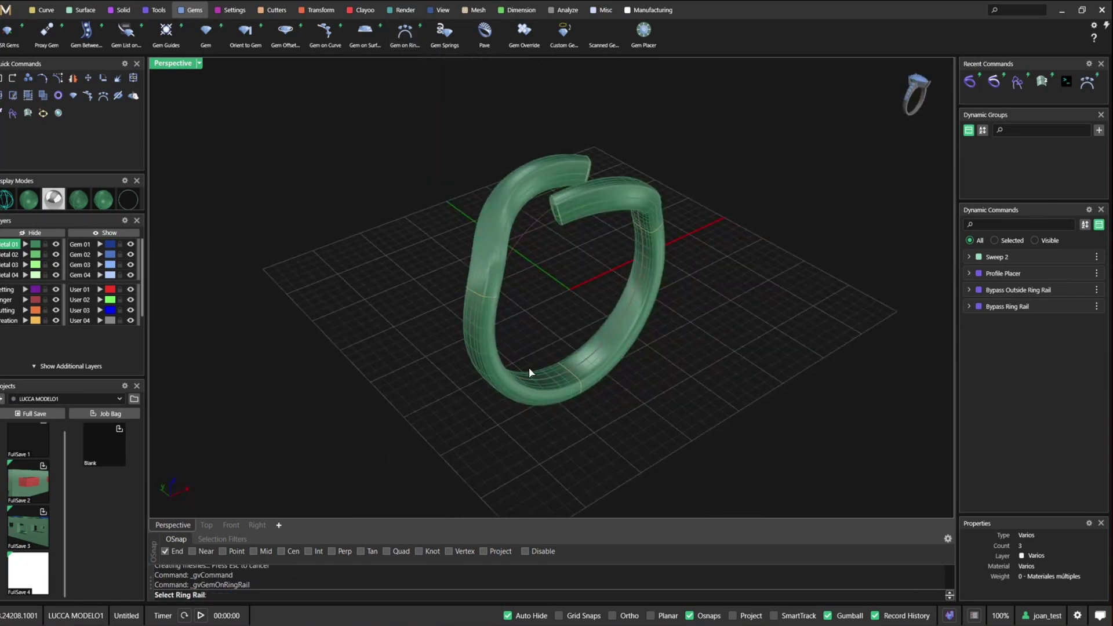
pyautogui.moveTo(530, 372); pyautogui.dragTo(532, 222, button='right')
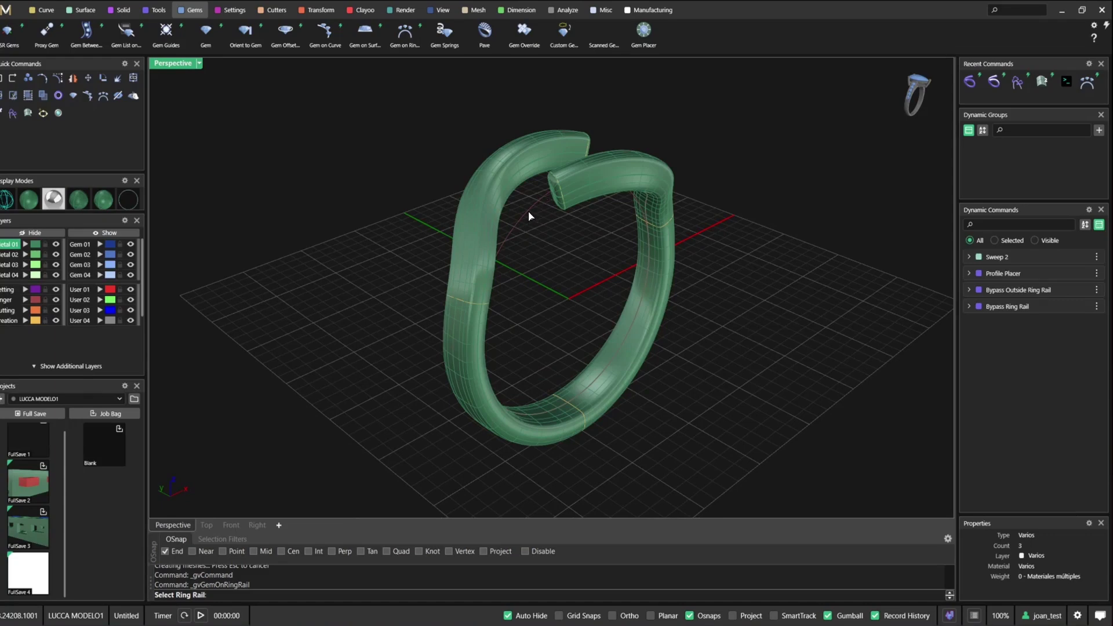
pyautogui.click(529, 216)
pyautogui.moveTo(468, 361); pyautogui.dragTo(570, 184)
pyautogui.moveTo(571, 188); pyautogui.dragTo(530, 213, button='right')
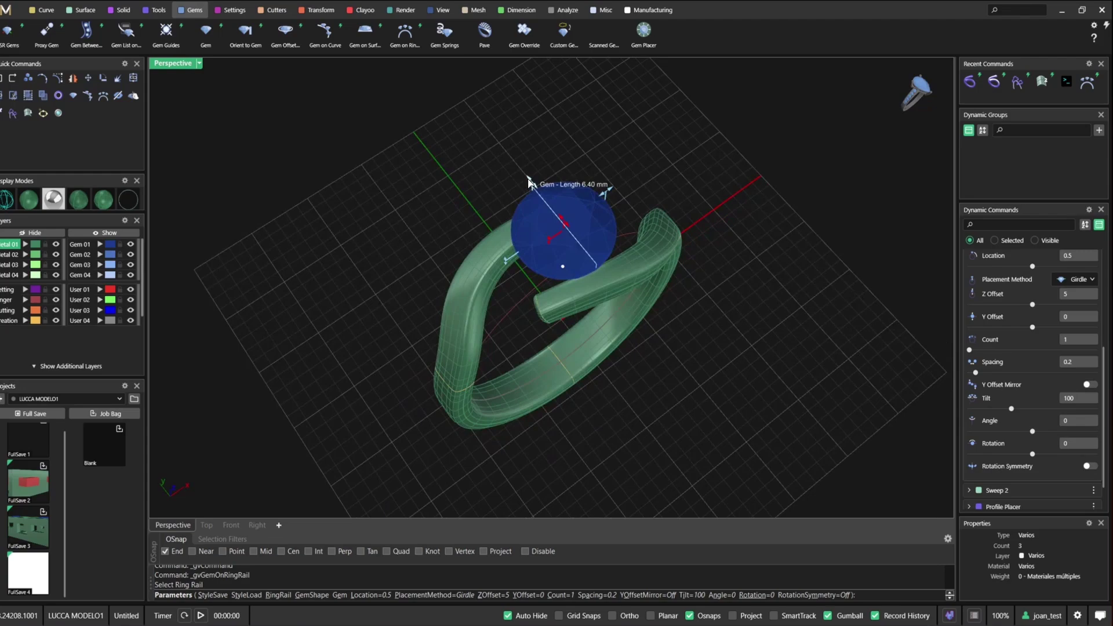
# Set the gem's diameter to 6.5 mm and its Z Offset to 4.3 mm, and finish placing it.
pyautogui.moveTo(528, 184)
pyautogui.mouseDown()
pyautogui.moveTo(534, 195)
pyautogui.moveTo(534, 183)
pyautogui.mouseUp()
pyautogui.moveTo(574, 261); pyautogui.dragTo(596, 149, button='right')
pyautogui.moveTo(540, 134); pyautogui.dragTo(539, 147)
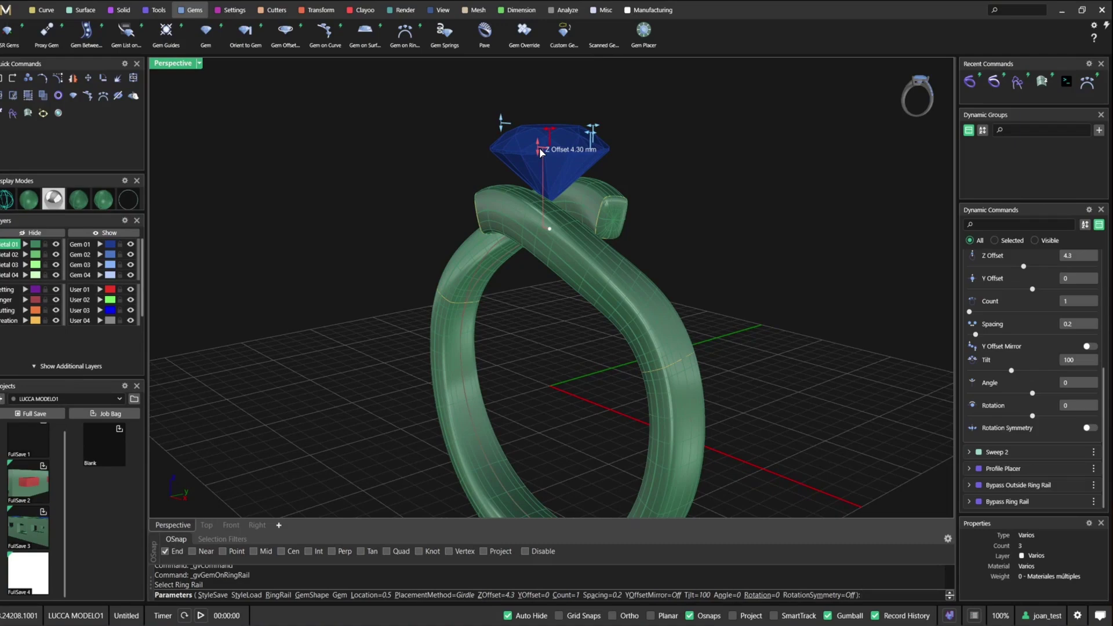
pyautogui.rightClick(539, 148)
# Add a four-prong head to the gem with an X Angle of 26.
pyautogui.rightClick(539, 148)
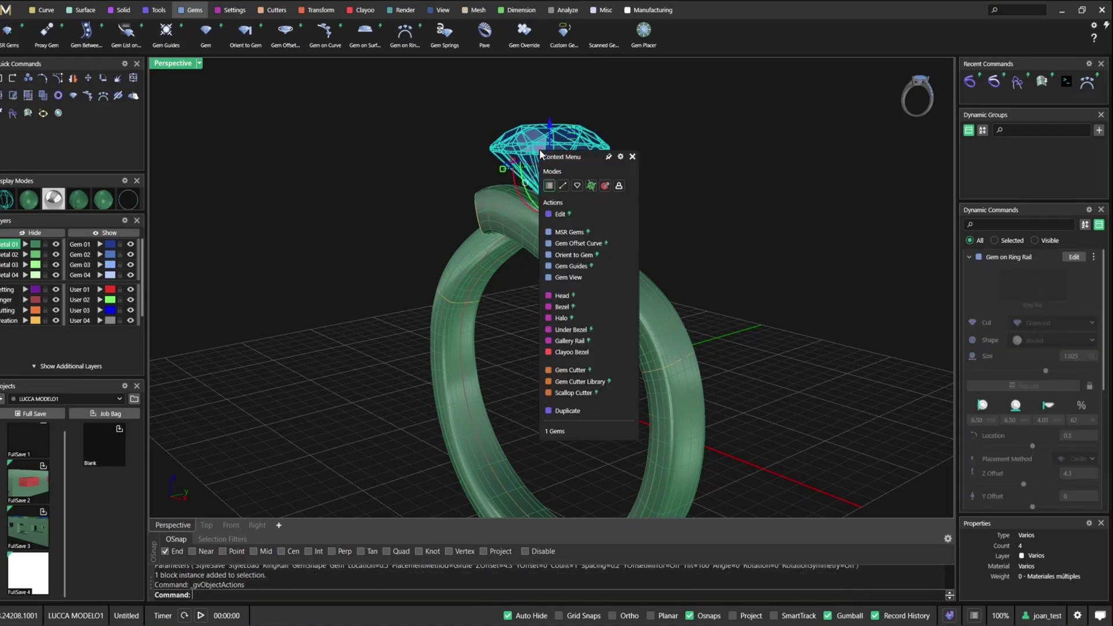
pyautogui.click(605, 300)
pyautogui.moveTo(482, 181); pyautogui.dragTo(559, 255, button='right')
pyautogui.scroll(6, 560, 231)
pyautogui.moveTo(486, 309); pyautogui.dragTo(638, 262, button='right')
pyautogui.moveTo(648, 256); pyautogui.dragTo(585, 253)
pyautogui.scroll(-6, 585, 253)
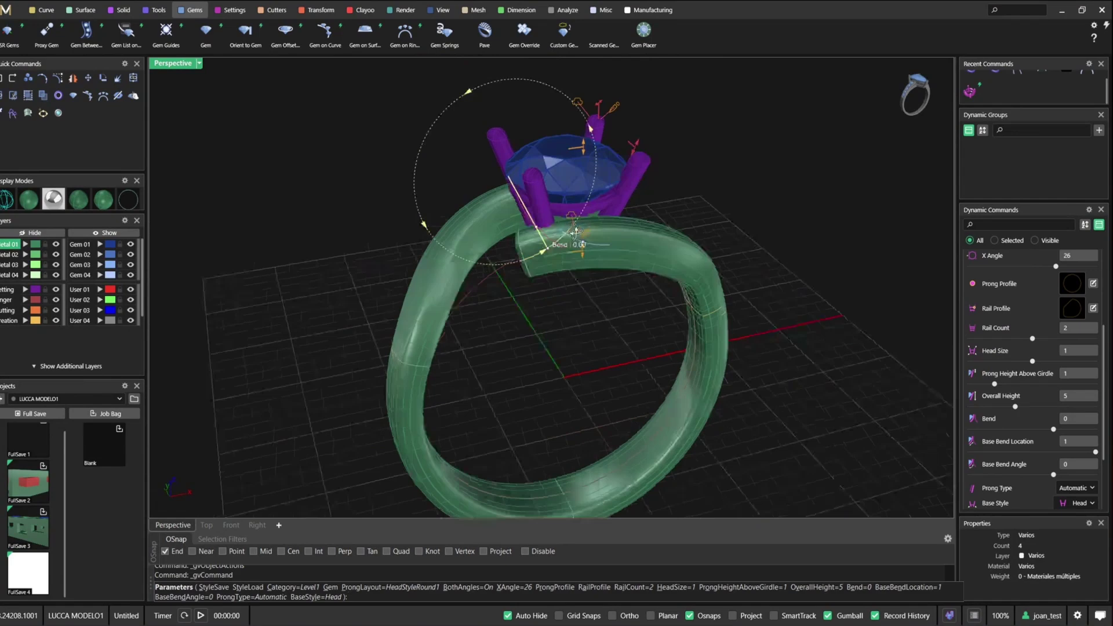
# Set the head's Rail Count to 0 and finish the head.
pyautogui.scroll(6, 586, 256)
pyautogui.moveTo(522, 249); pyautogui.dragTo(590, 249, button='right')
pyautogui.scroll(-3, 592, 228)
pyautogui.scroll(2, 546, 210)
pyautogui.scroll(1, 1004, 348)
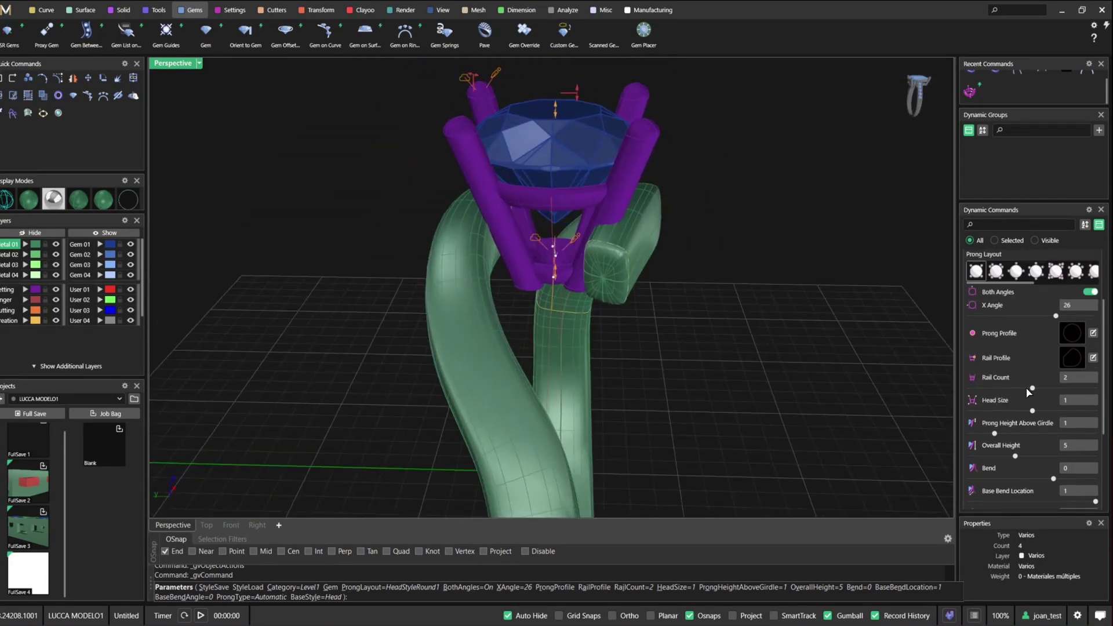
pyautogui.moveTo(1032, 388); pyautogui.dragTo(963, 389)
pyautogui.moveTo(740, 273); pyautogui.dragTo(637, 296, button='right')
pyautogui.rightClick(636, 297)
# Add an under bezel to the gem with a Position of -0.74, an Angle of -16 and a Dome of 0.
pyautogui.click(534, 165)
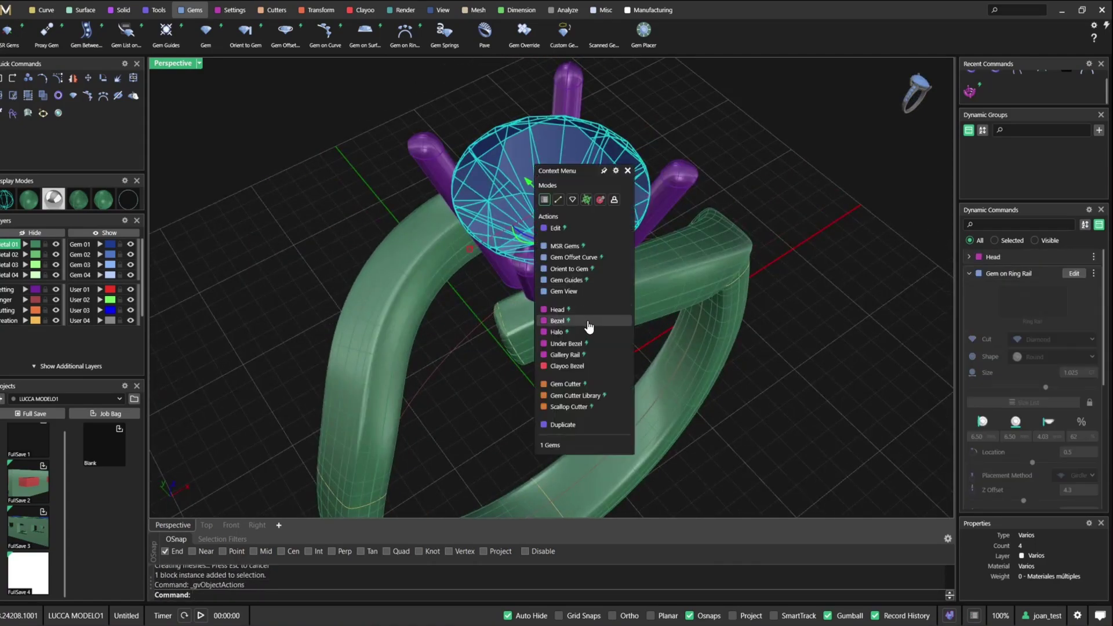
pyautogui.click(580, 343)
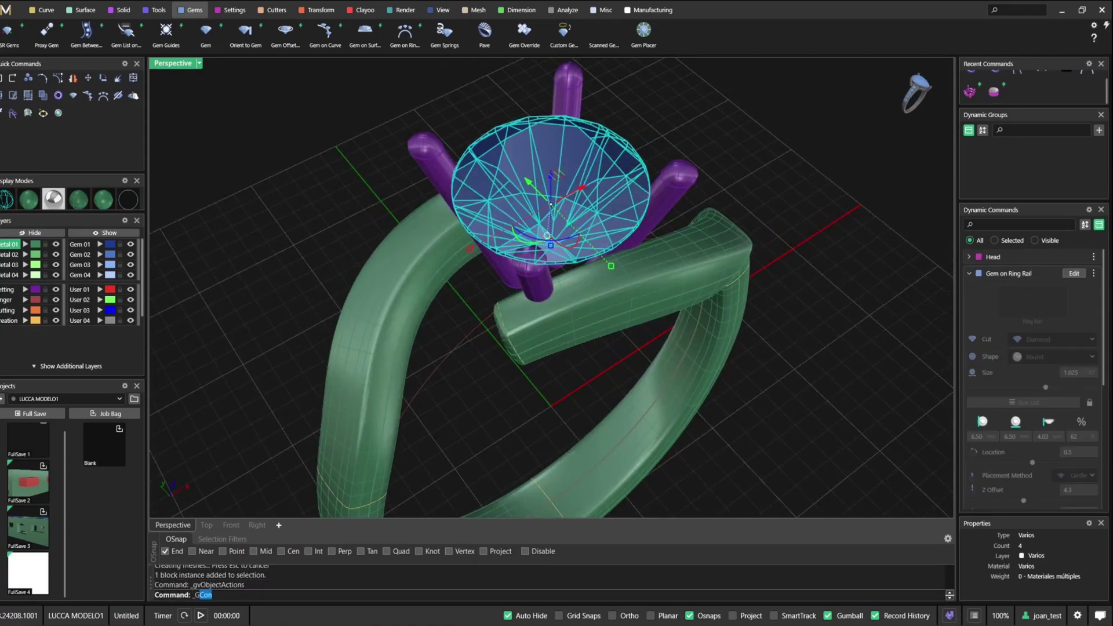
pyautogui.moveTo(643, 177); pyautogui.dragTo(603, 160, button='right')
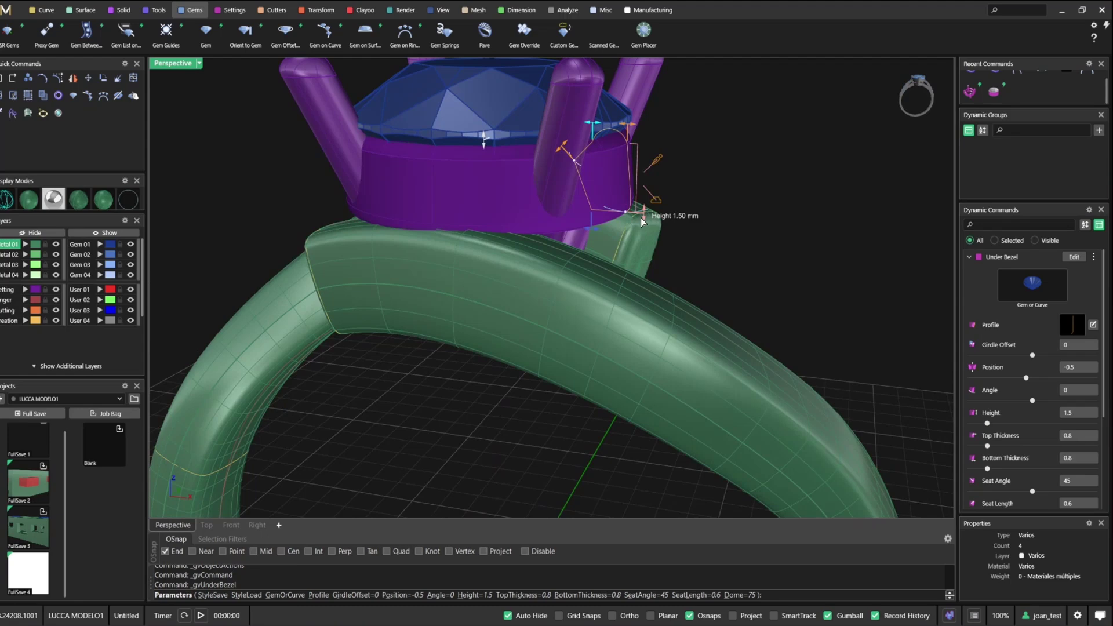
pyautogui.moveTo(641, 216); pyautogui.dragTo(610, 209)
pyautogui.moveTo(484, 139); pyautogui.dragTo(484, 150)
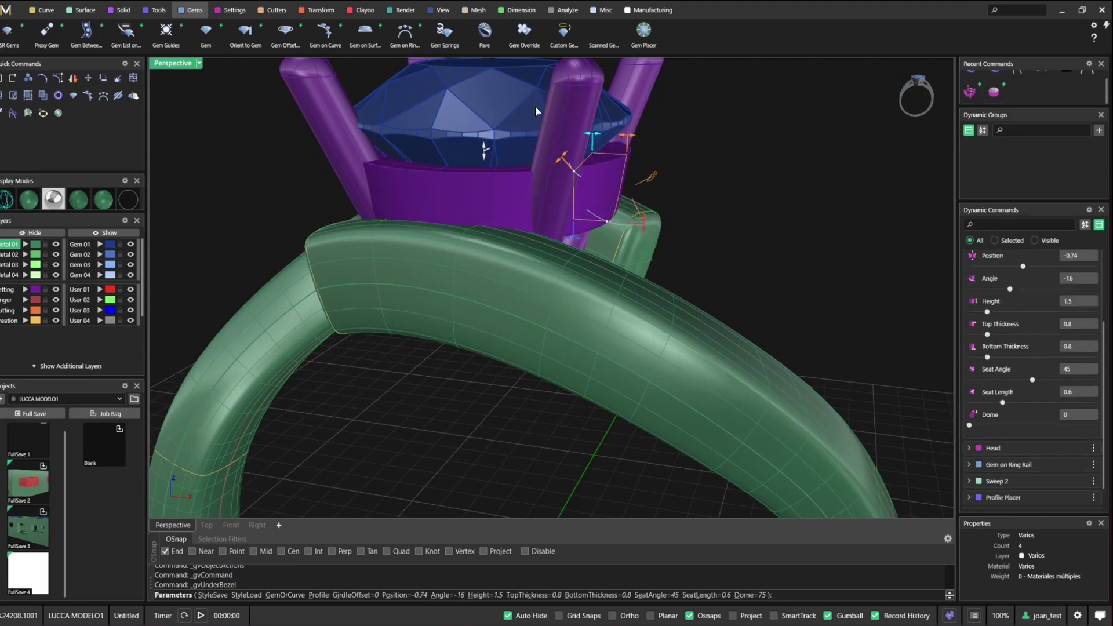
pyautogui.scroll(4, 620, 110)
# Pull the under bezel's upper edge inward, extend its height down into the band, taper it further inward and finish it.
pyautogui.moveTo(633, 184); pyautogui.dragTo(607, 183)
pyautogui.moveTo(607, 183); pyautogui.dragTo(580, 156, button='right')
pyautogui.scroll(-4, 586, 162)
pyautogui.moveTo(603, 249); pyautogui.dragTo(609, 343)
pyautogui.moveTo(609, 344); pyautogui.dragTo(661, 334, button='right')
pyautogui.moveTo(562, 367); pyautogui.dragTo(515, 372)
pyautogui.scroll(-4, 515, 372)
pyautogui.moveTo(515, 372); pyautogui.dragTo(467, 406, button='right')
pyautogui.rightClick(466, 243)
# Edit the head's Level 2 prong tips to a Dome Height of 1.1 and a Dome Rotation of 68.
pyautogui.click(444, 191)
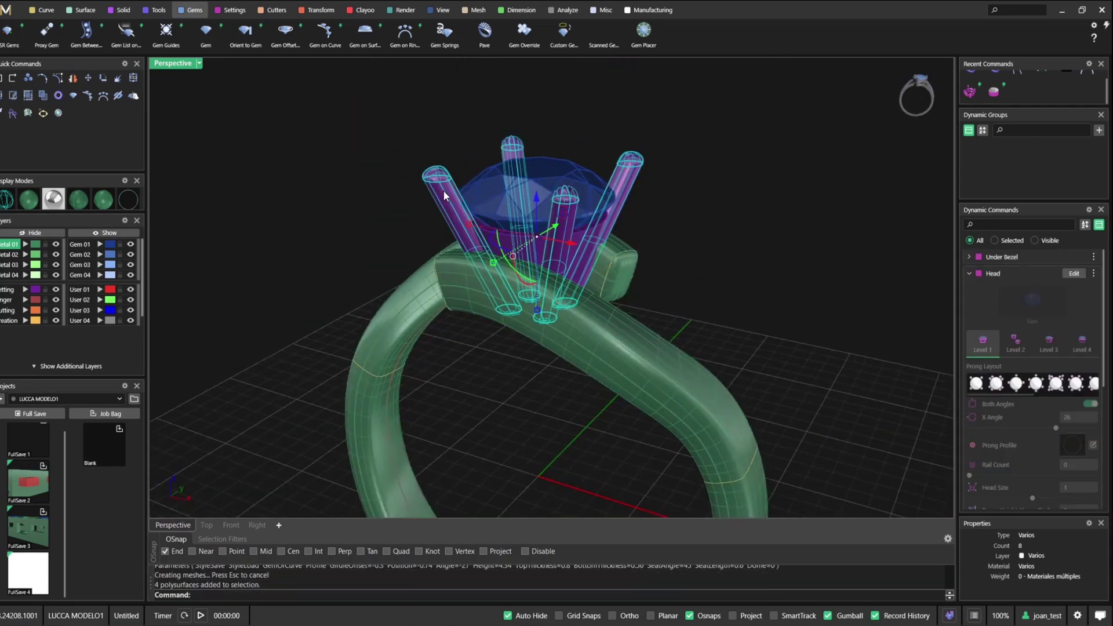
pyautogui.rightClick(443, 191)
pyautogui.click(458, 252)
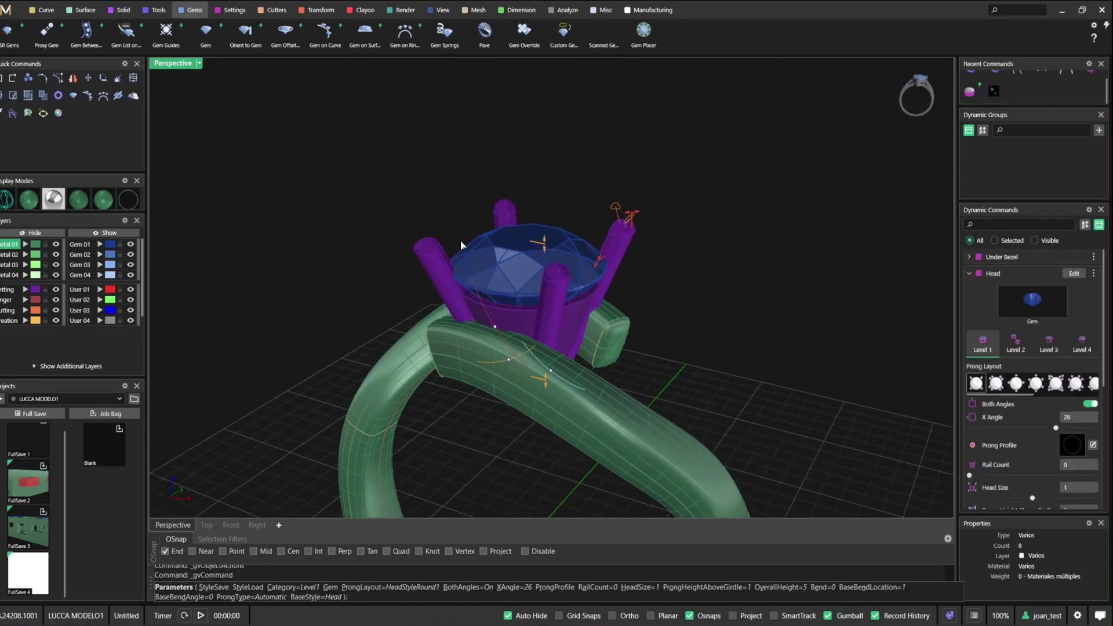
pyautogui.moveTo(461, 246); pyautogui.dragTo(441, 247, button='right')
pyautogui.scroll(6, 476, 249)
pyautogui.scroll(-8, 719, 296)
pyautogui.moveTo(614, 249); pyautogui.dragTo(554, 233, button='right')
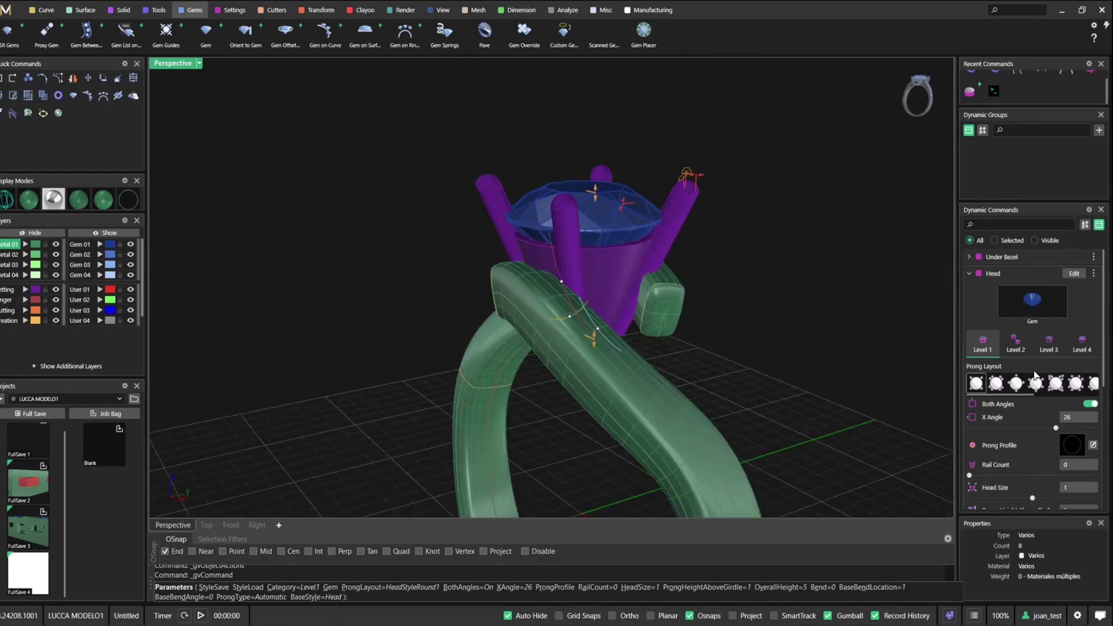
pyautogui.click(1015, 348)
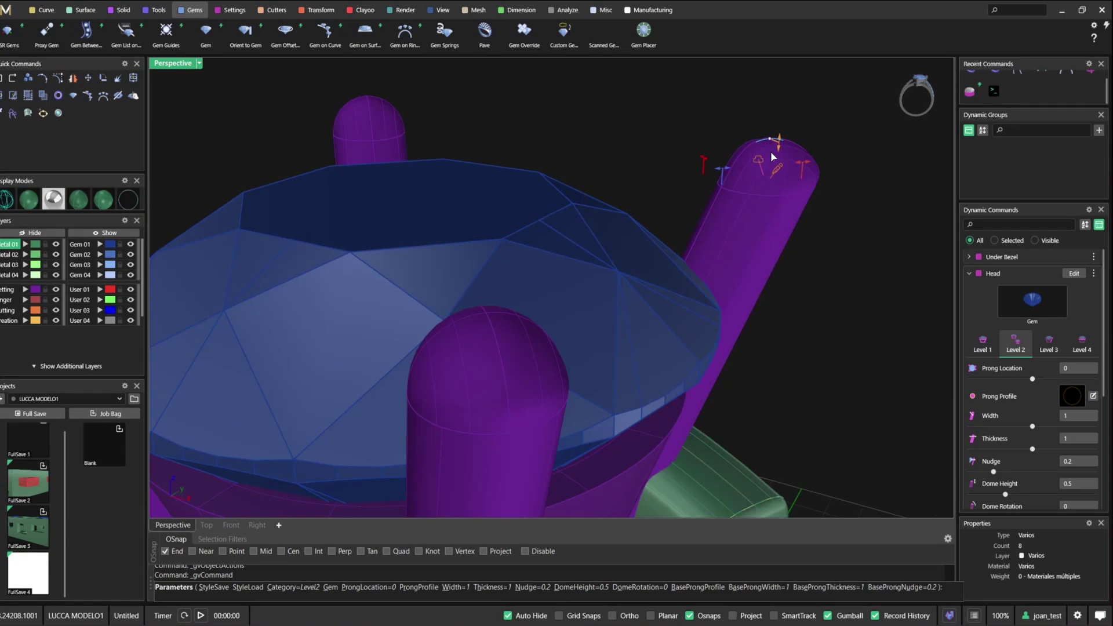
pyautogui.moveTo(777, 144); pyautogui.dragTo(657, 141)
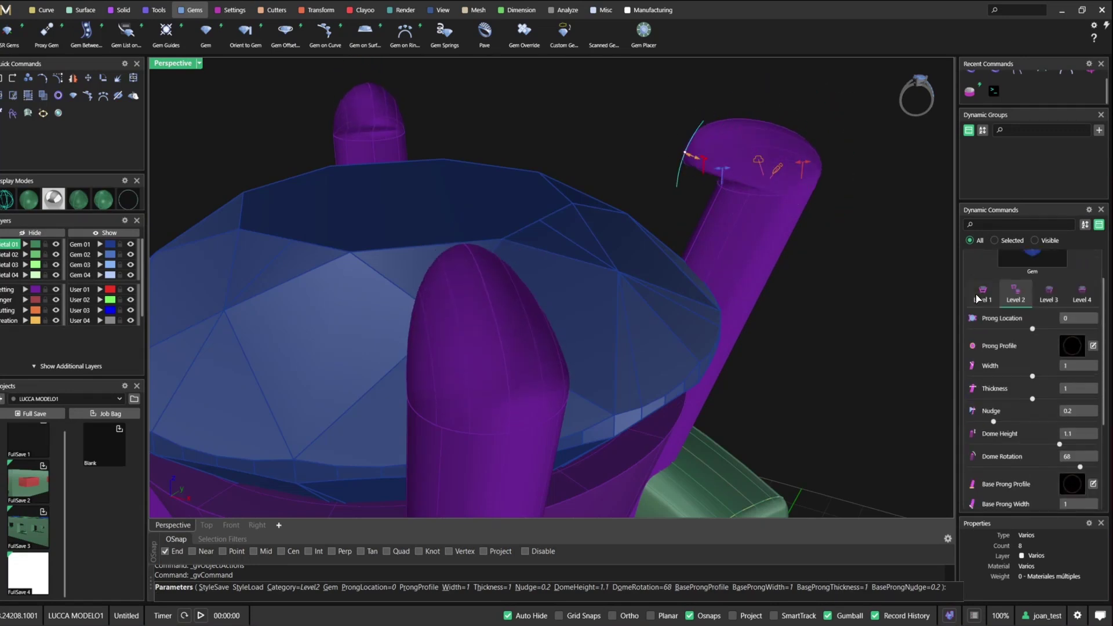
# Set the head's Level 1 Prong Height Above Girdle to 0.
pyautogui.click(980, 295)
pyautogui.moveTo(447, 257); pyautogui.dragTo(446, 310)
pyautogui.moveTo(469, 296); pyautogui.dragTo(614, 288, button='right')
pyautogui.scroll(-3, 793, 332)
pyautogui.keyDown('shift'); pyautogui.moveTo(792, 333); pyautogui.dragTo(750, 296, button='right'); pyautogui.keyUp('shift')
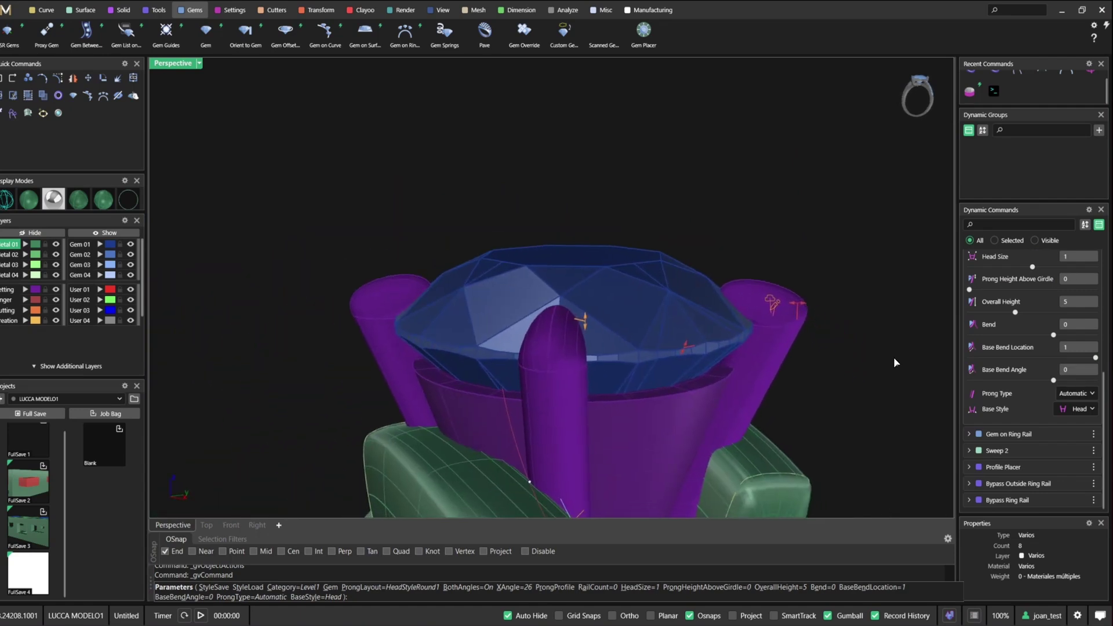
# Set the head's Level 2 Dome Rotation to 54 and finish editing the head.
pyautogui.scroll(3, 989, 320)
pyautogui.click(1017, 263)
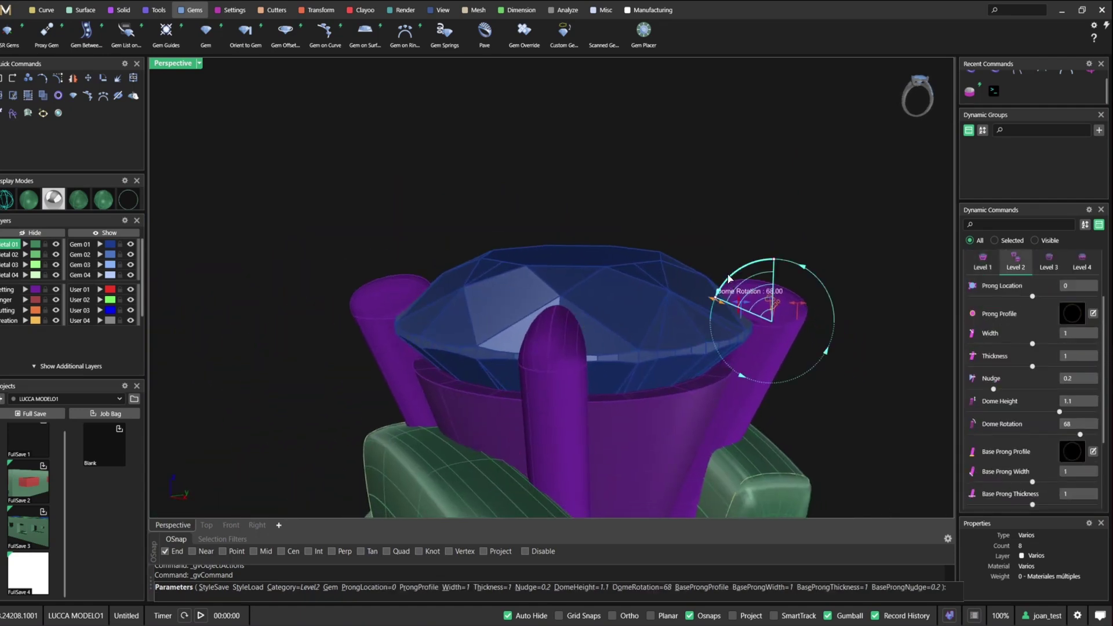
pyautogui.moveTo(728, 279); pyautogui.dragTo(731, 272)
pyautogui.scroll(-5, 636, 286)
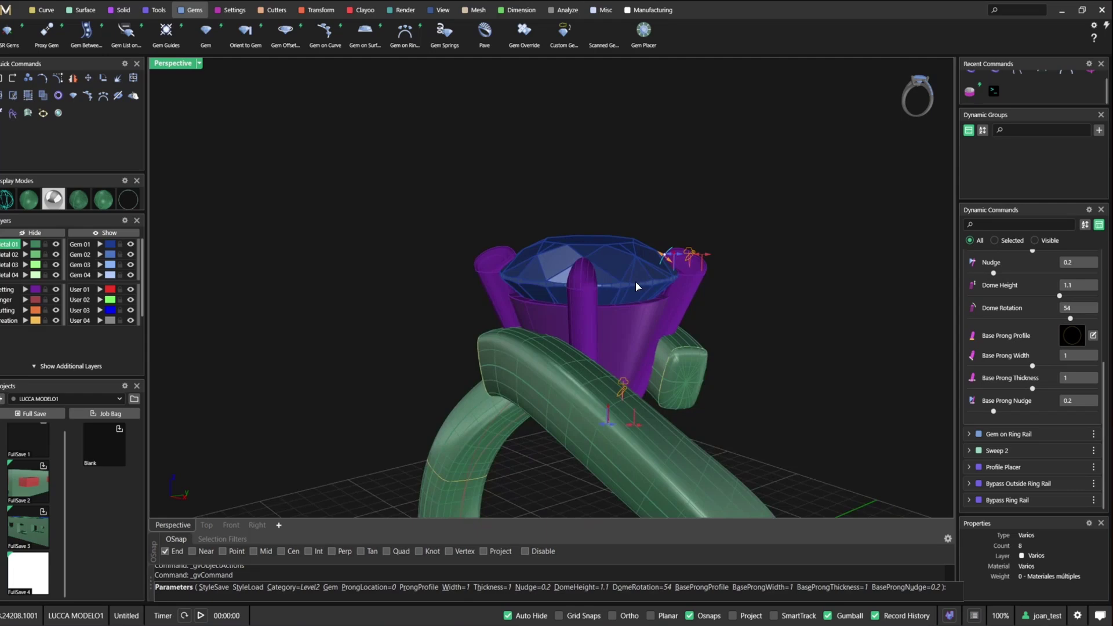
pyautogui.rightClick(634, 325)
pyautogui.moveTo(636, 286); pyautogui.dragTo(546, 312, button='right')
pyautogui.scroll(-4, 635, 326)
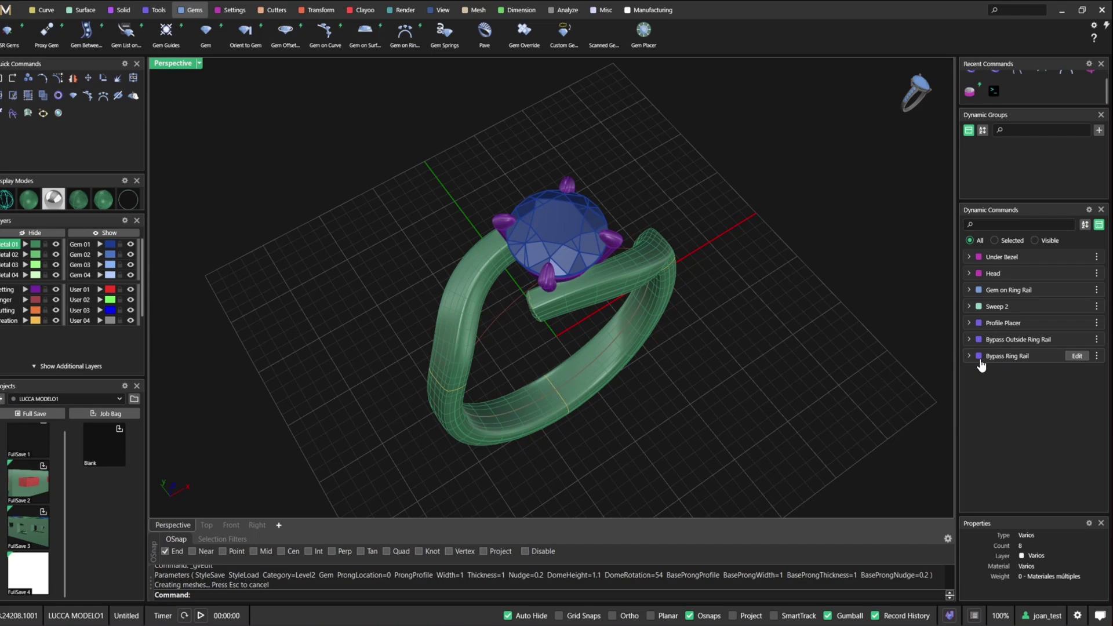
# Edit the Bypass Ring Rail to a US finger size of 11 and apply the change.
pyautogui.click(1077, 357)
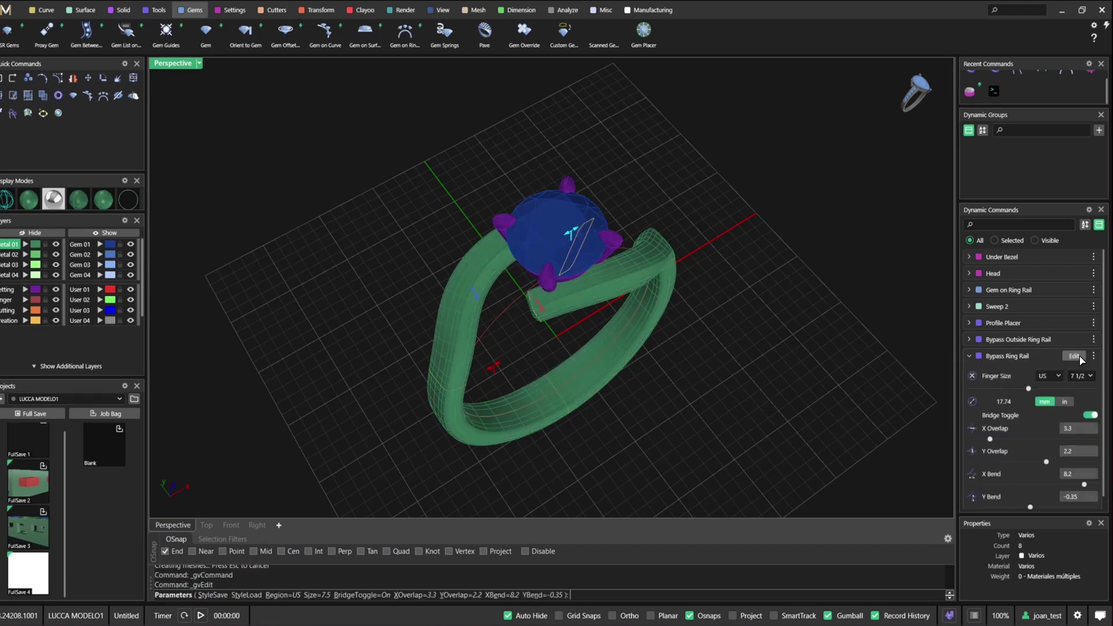
pyautogui.moveTo(1036, 391); pyautogui.dragTo(1057, 390)
pyautogui.press('Return')
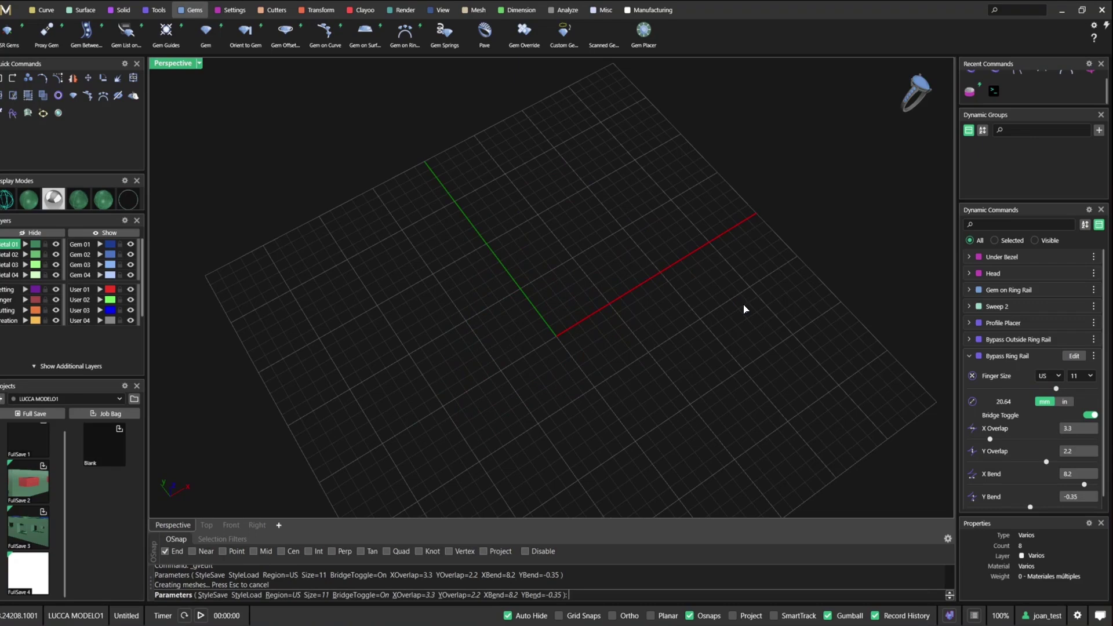
# Edit the Bypass Outside Ring Rail to a Top Thickness of 3.1 and apply the change.
pyautogui.click(1077, 340)
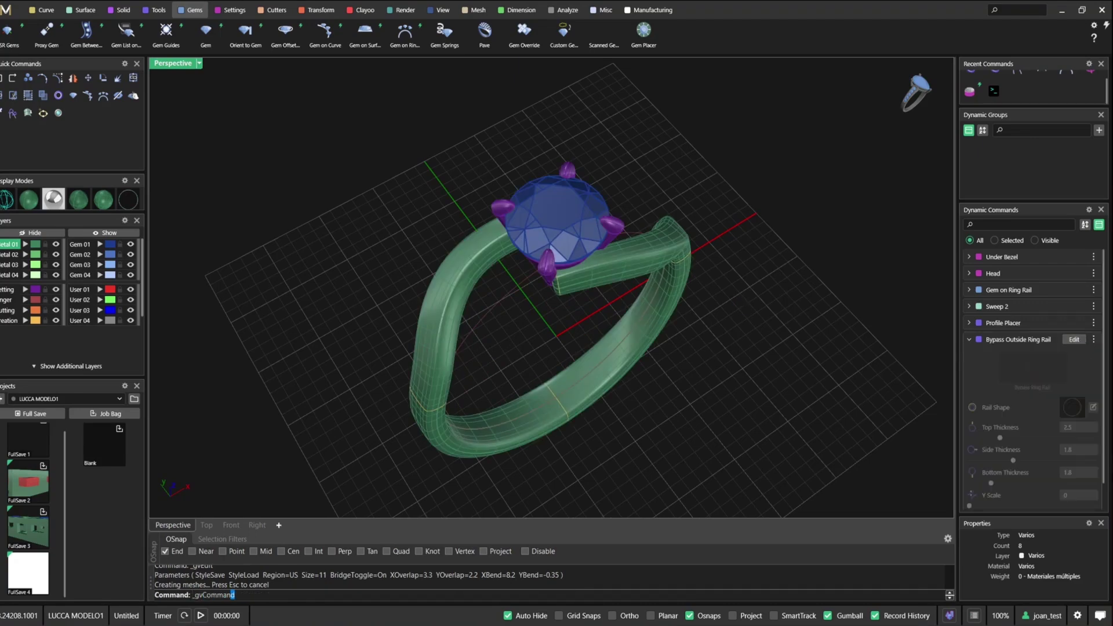
pyautogui.moveTo(691, 400); pyautogui.dragTo(601, 325, button='right')
pyautogui.moveTo(604, 322); pyautogui.dragTo(604, 312)
pyautogui.press('Return')
pyautogui.scroll(-3, 604, 314)
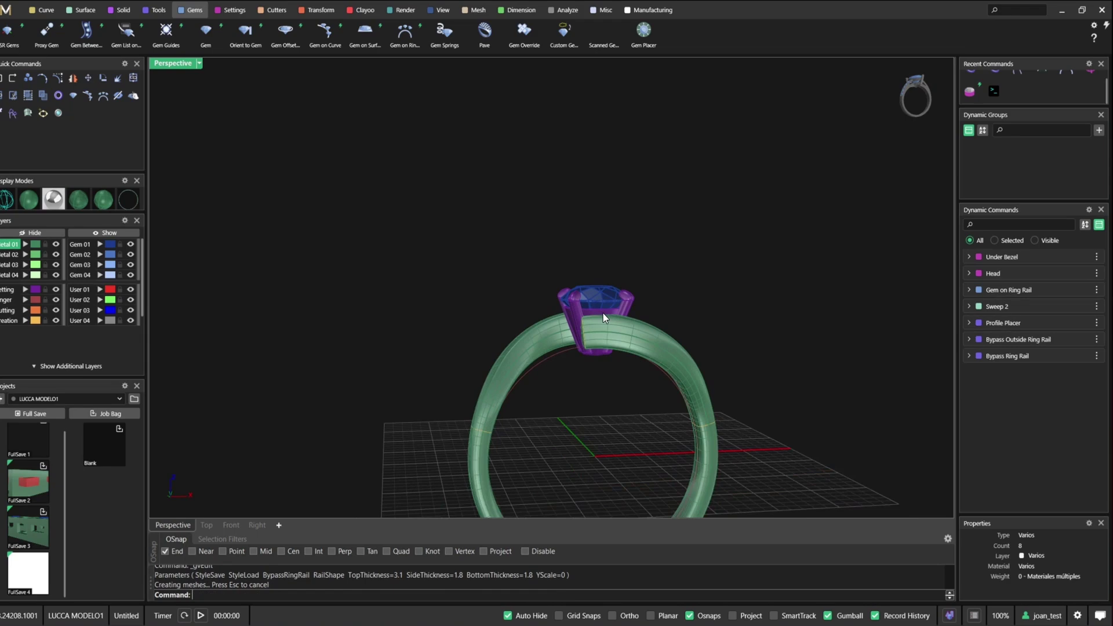
pyautogui.moveTo(604, 313); pyautogui.dragTo(447, 263, button='right')
pyautogui.scroll(3, 583, 314)
pyautogui.click(569, 278)
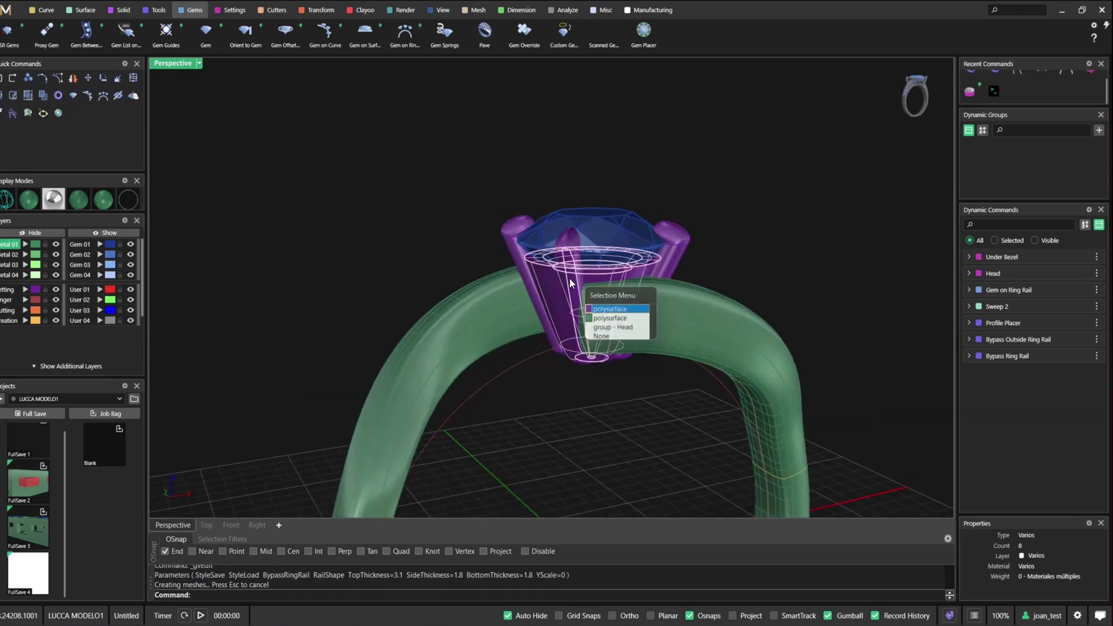
pyautogui.click(603, 296)
pyautogui.click(334, 194)
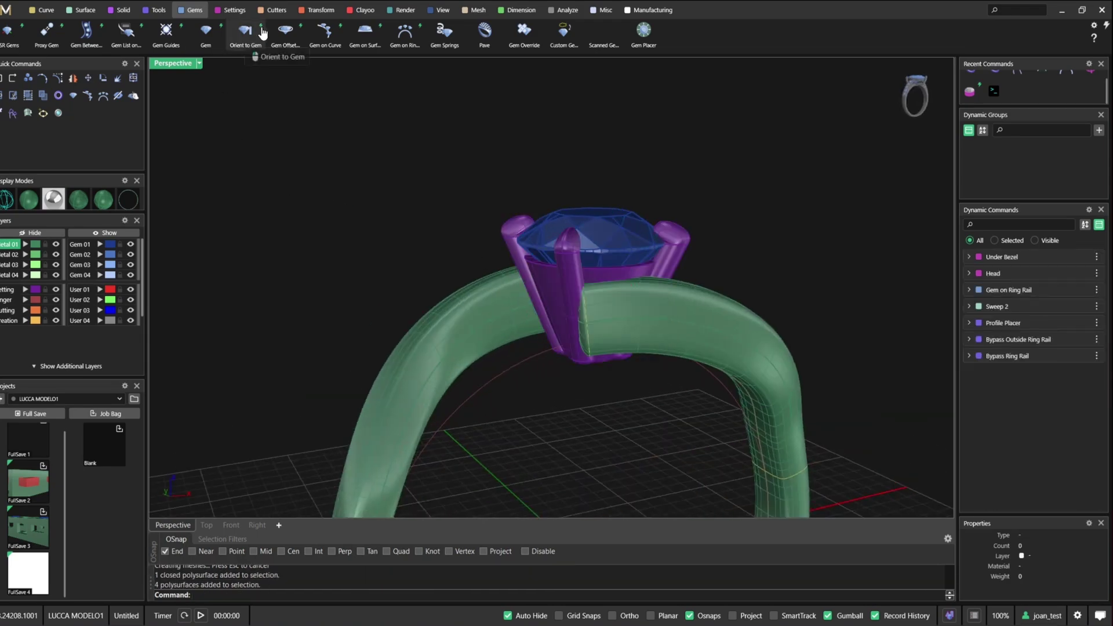
# Cut the head's prongs and the under bezel to the inner ring rail with Cut to Ring Rail.
pyautogui.click(277, 9)
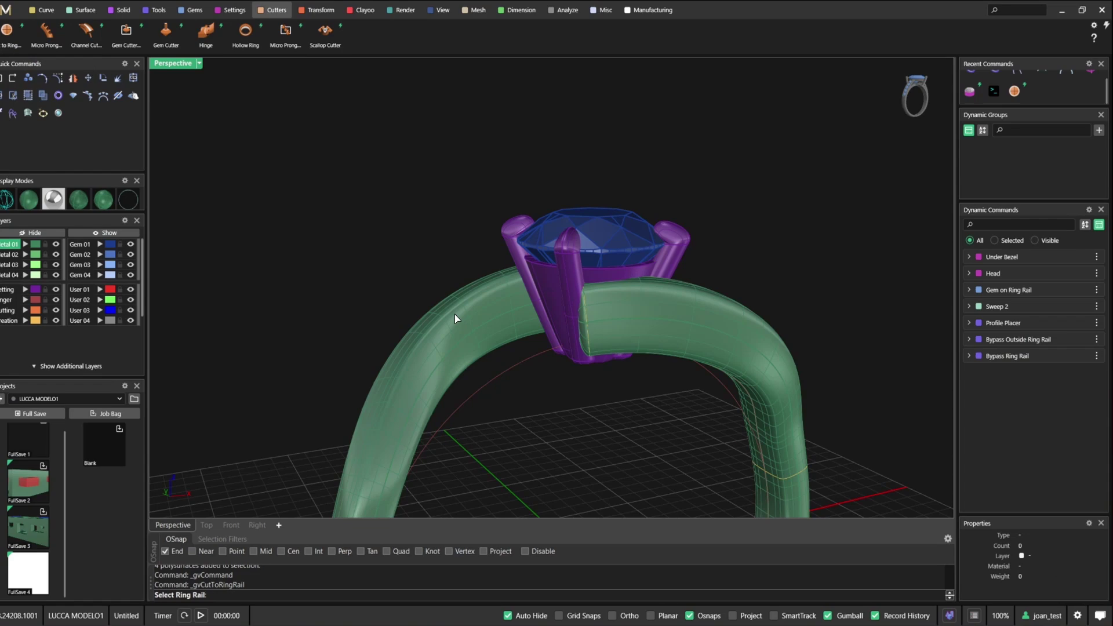
pyautogui.scroll(3, 496, 368)
pyautogui.scroll(-3, 521, 357)
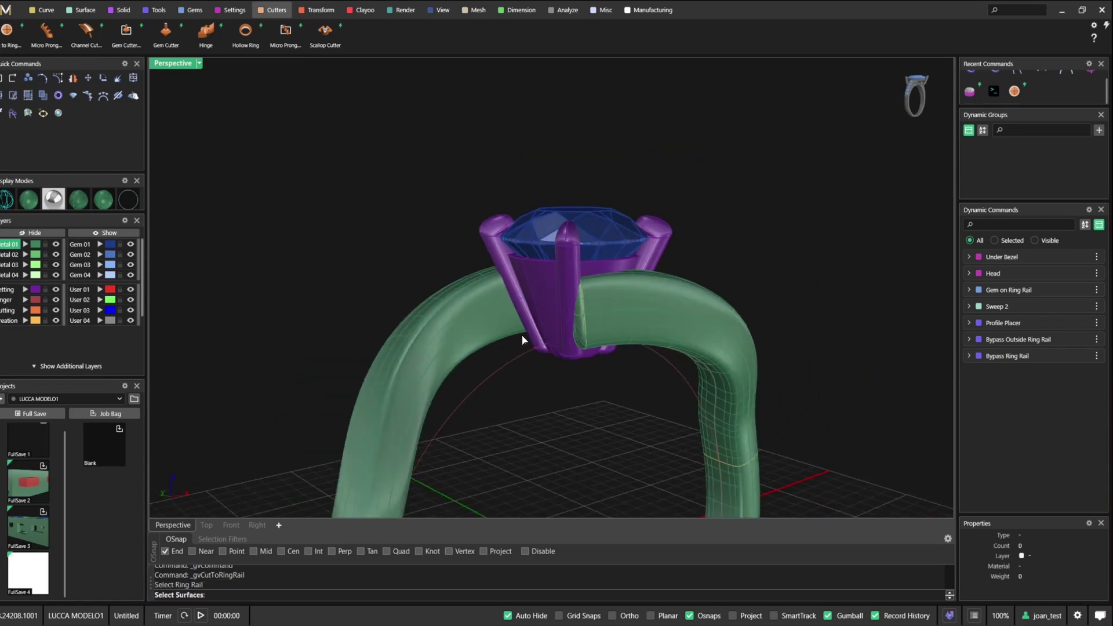
pyautogui.click(543, 340)
pyautogui.click(563, 358)
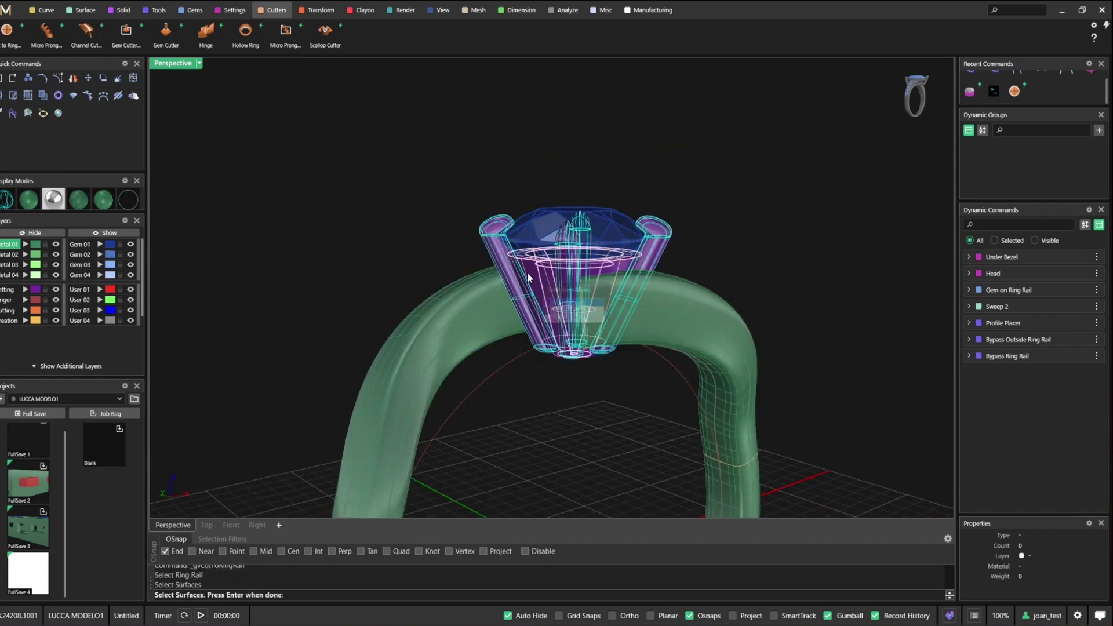
pyautogui.press('Return')
pyautogui.rightClick(446, 284)
pyautogui.scroll(-3, 515, 303)
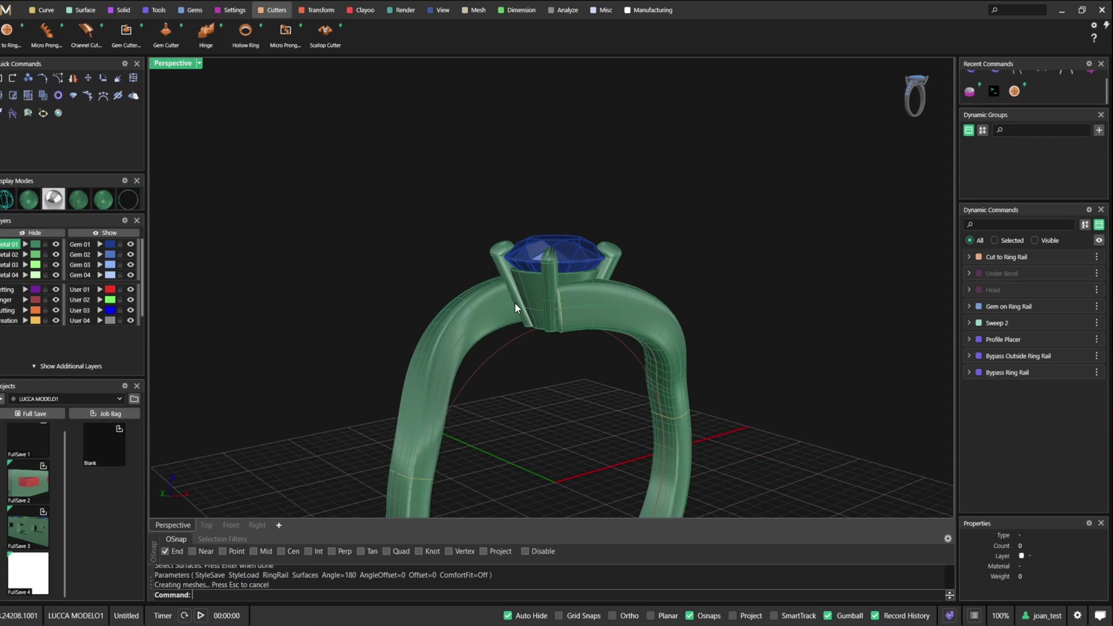
pyautogui.scroll(-3, 548, 265)
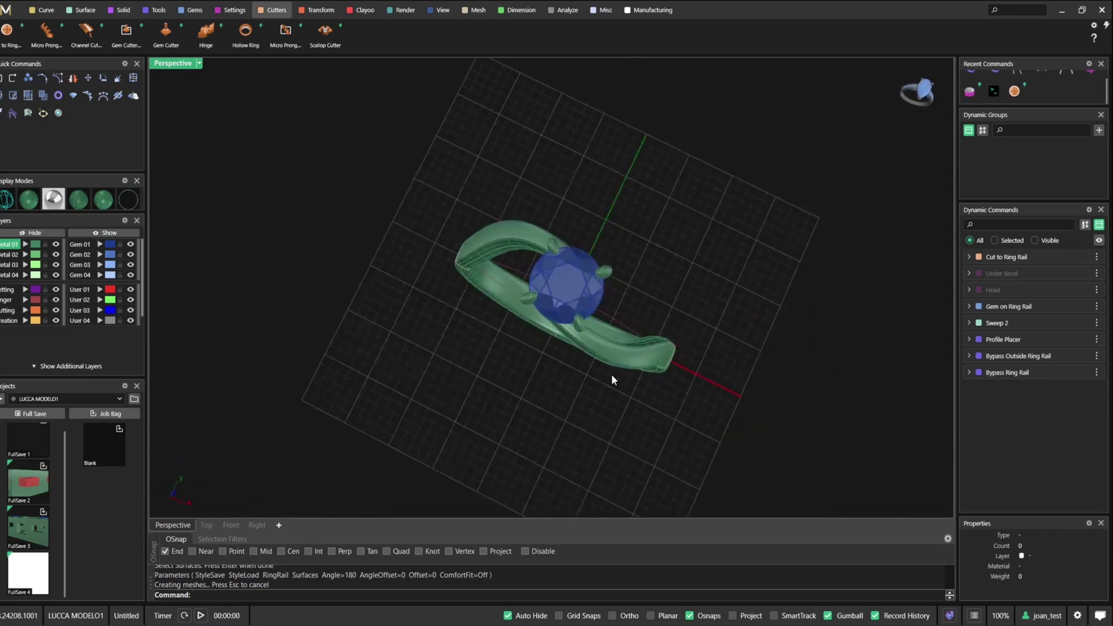